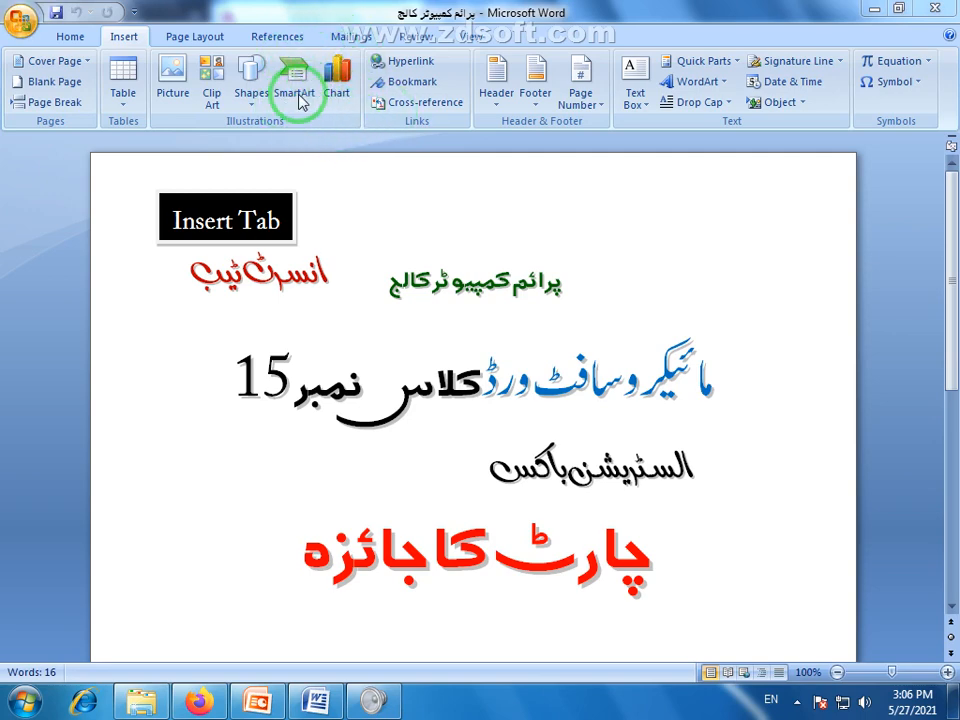
Start a new blank Word document from the desktop, maximize its window and display the insertion commands
{"action": "left_click", "coordinate": [954, 700]}
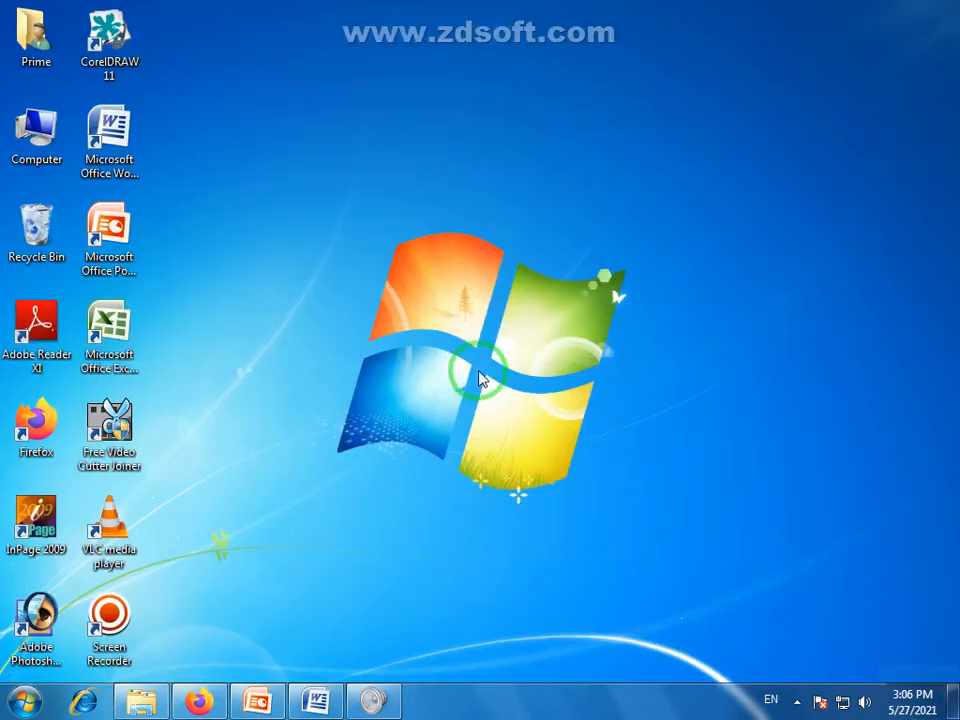
{"action": "double_click", "coordinate": [105, 130]}
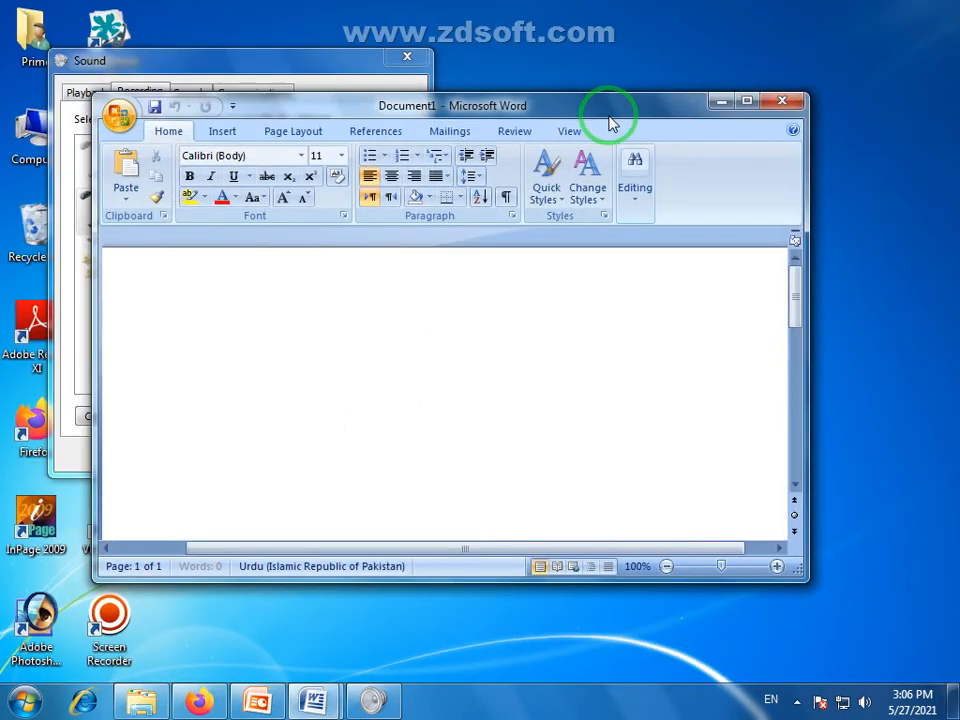
{"action": "double_click", "coordinate": [612, 120]}
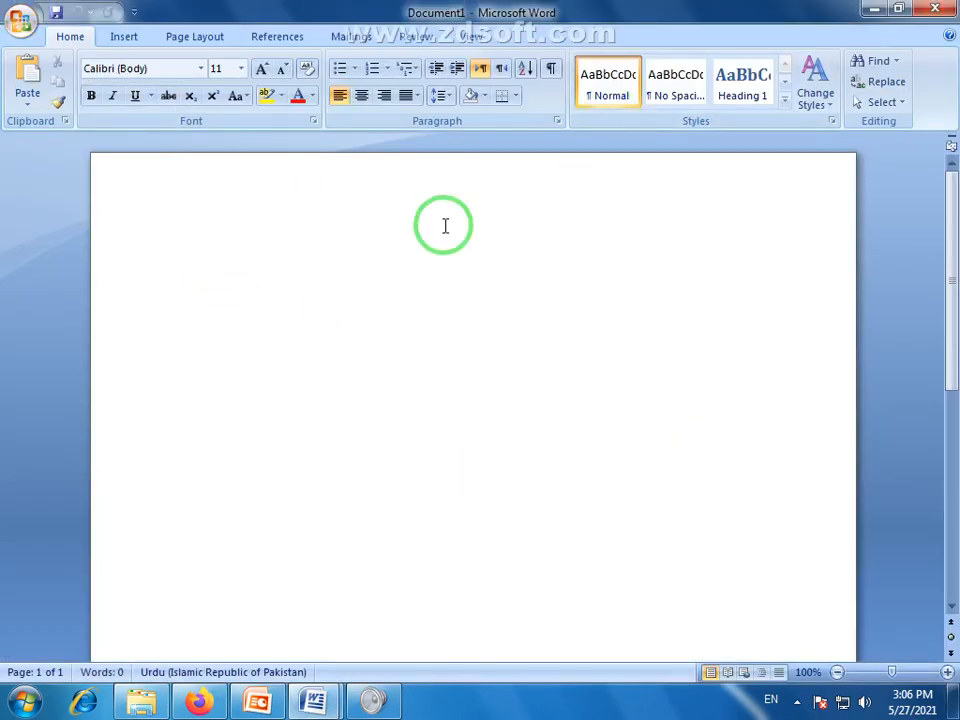
{"action": "left_click", "coordinate": [123, 38]}
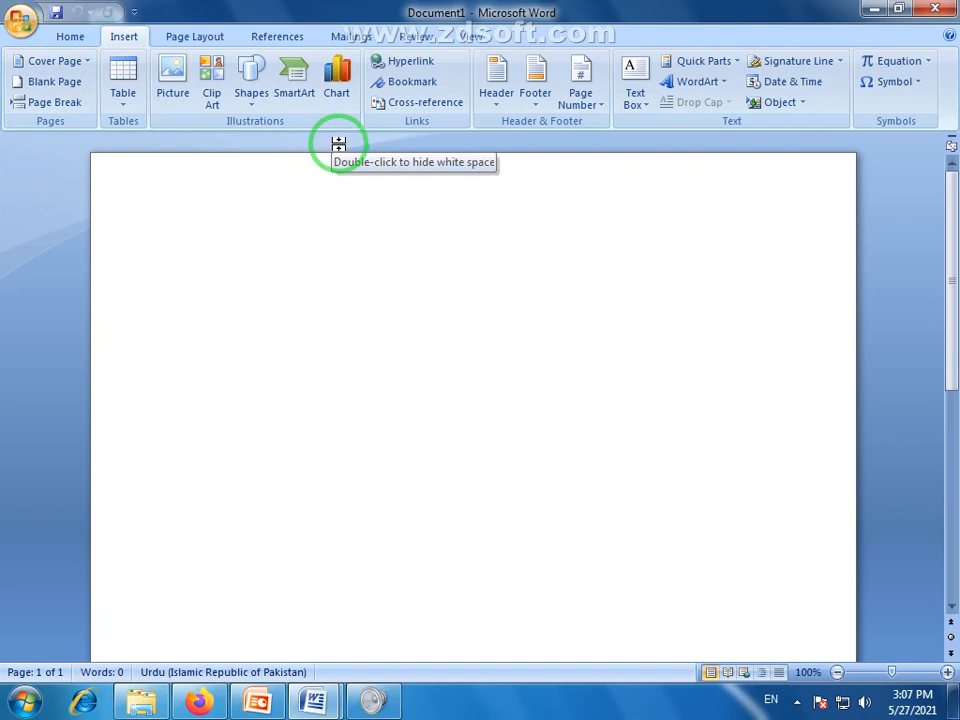
{"action": "left_click", "coordinate": [126, 112]}
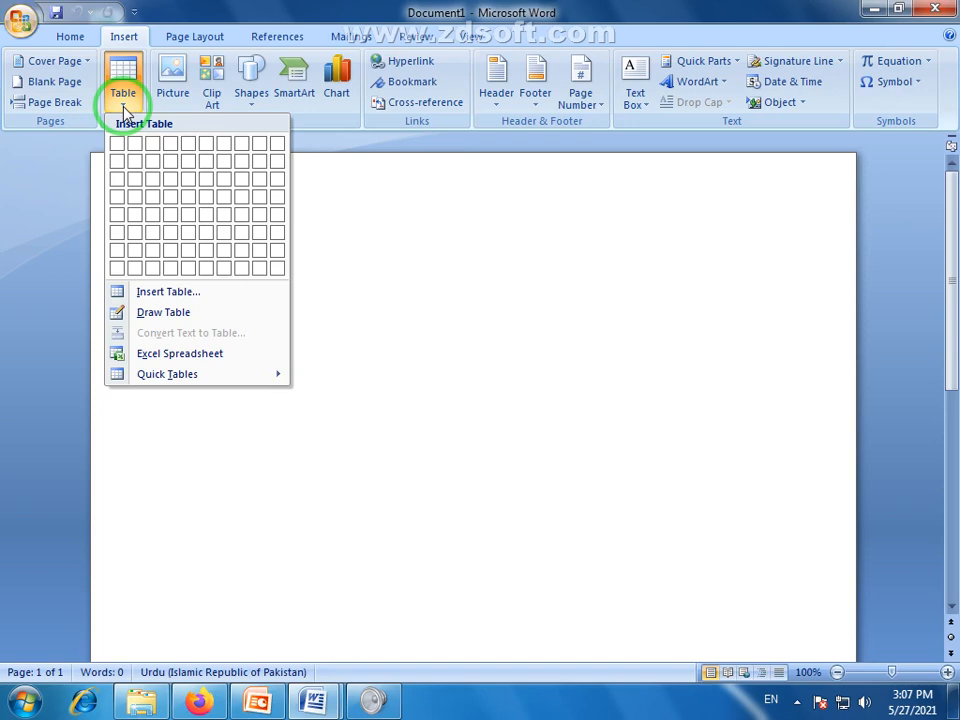
{"action": "left_click", "coordinate": [96, 140]}
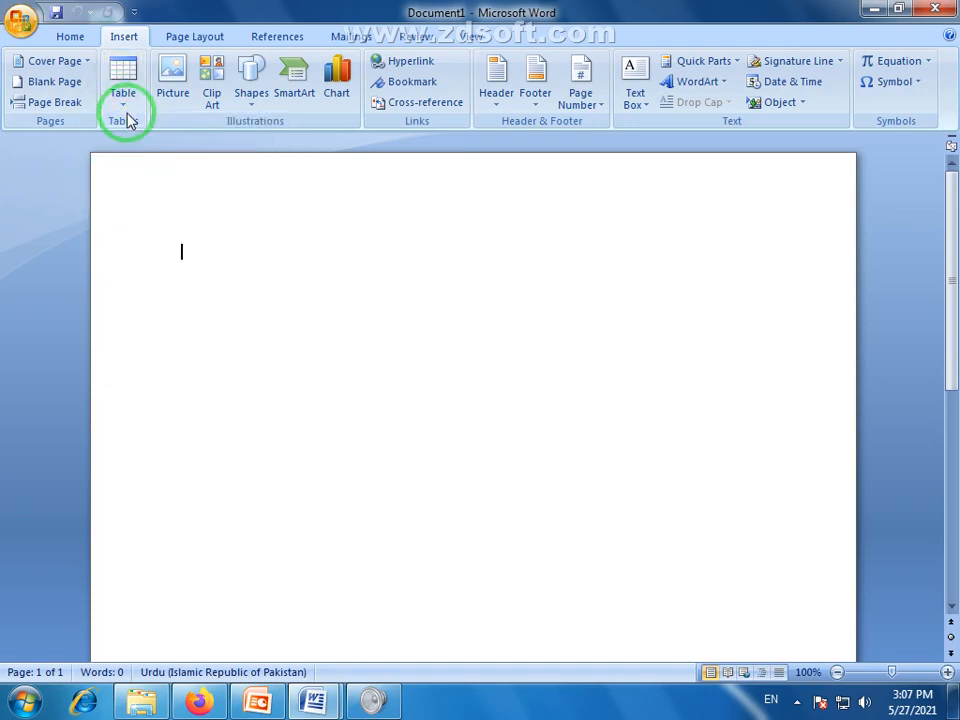
{"action": "left_click", "coordinate": [125, 112]}
{"action": "left_click", "coordinate": [90, 180]}
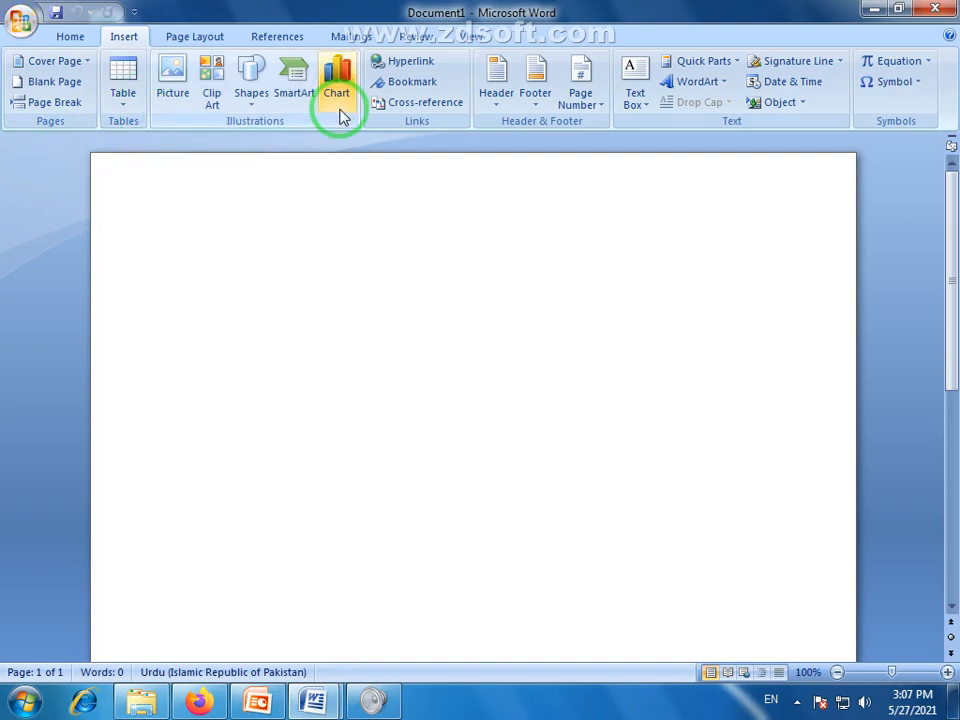
Insert a chart into the blank document using the first Column type, the 2-D clustered column
{"action": "left_click", "coordinate": [339, 79]}
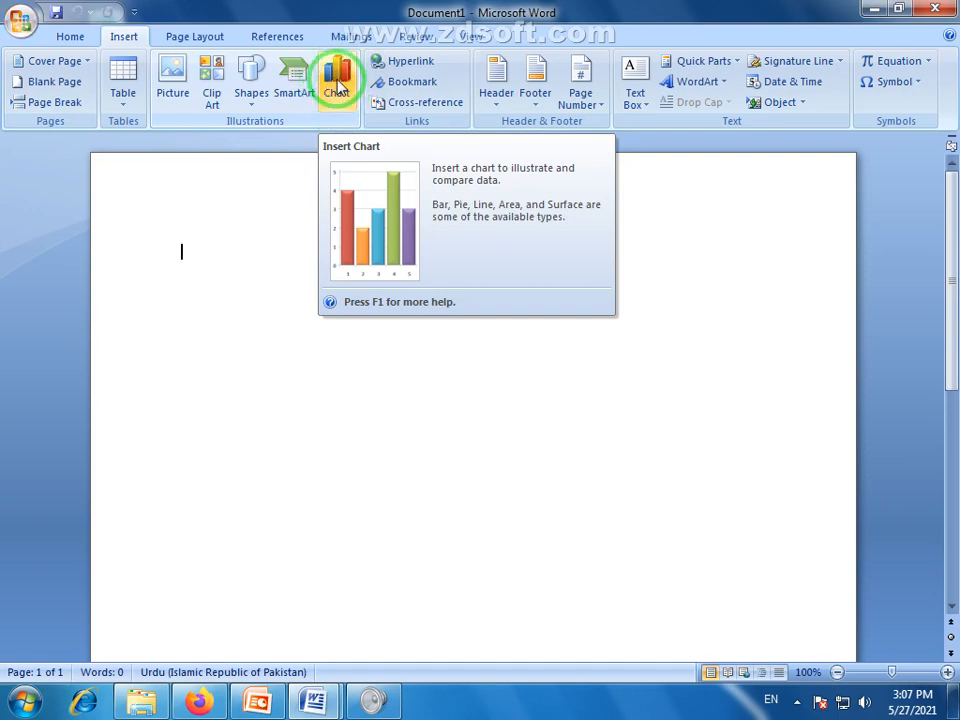
{"action": "left_click", "coordinate": [338, 88]}
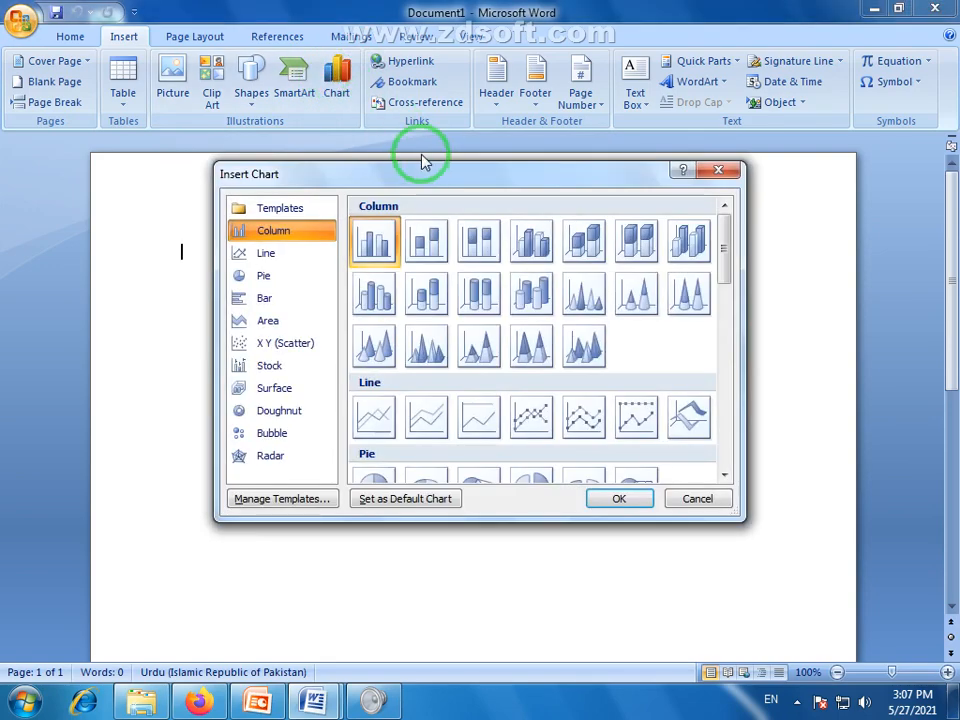
{"action": "left_click_drag", "start_coordinate": [430, 181], "coordinate": [394, 180]}
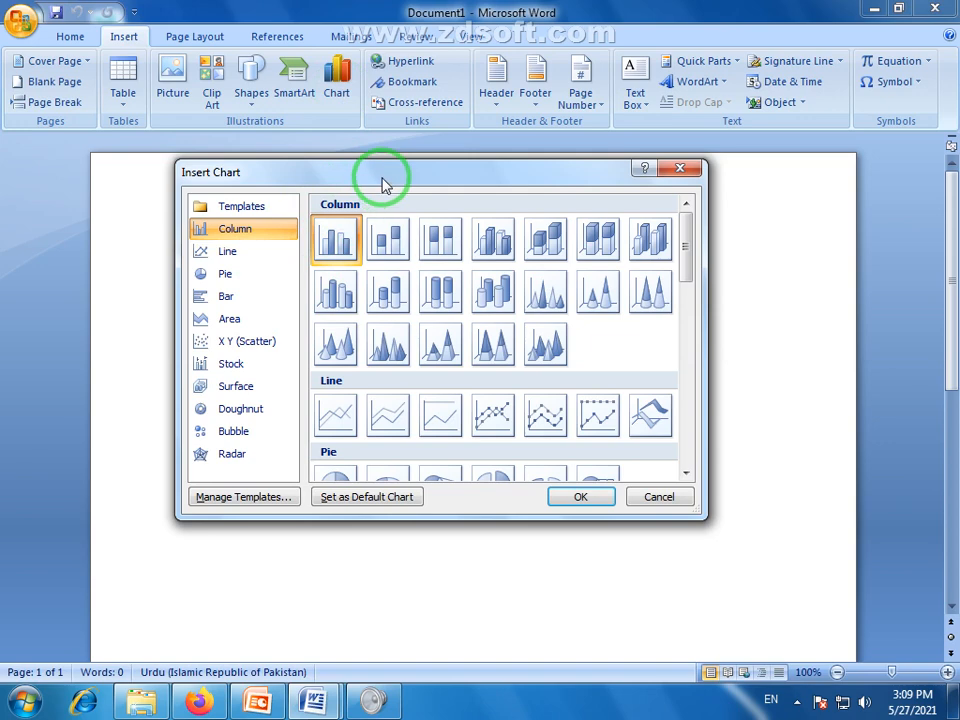
{"action": "left_click_drag", "start_coordinate": [385, 185], "coordinate": [396, 211]}
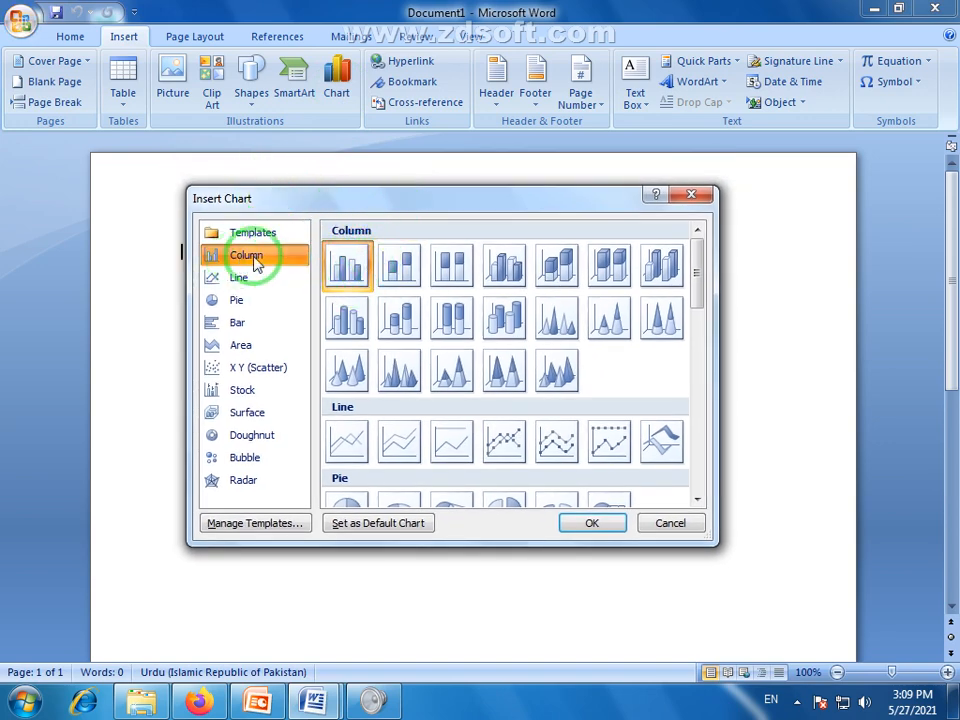
{"action": "left_click", "coordinate": [356, 276]}
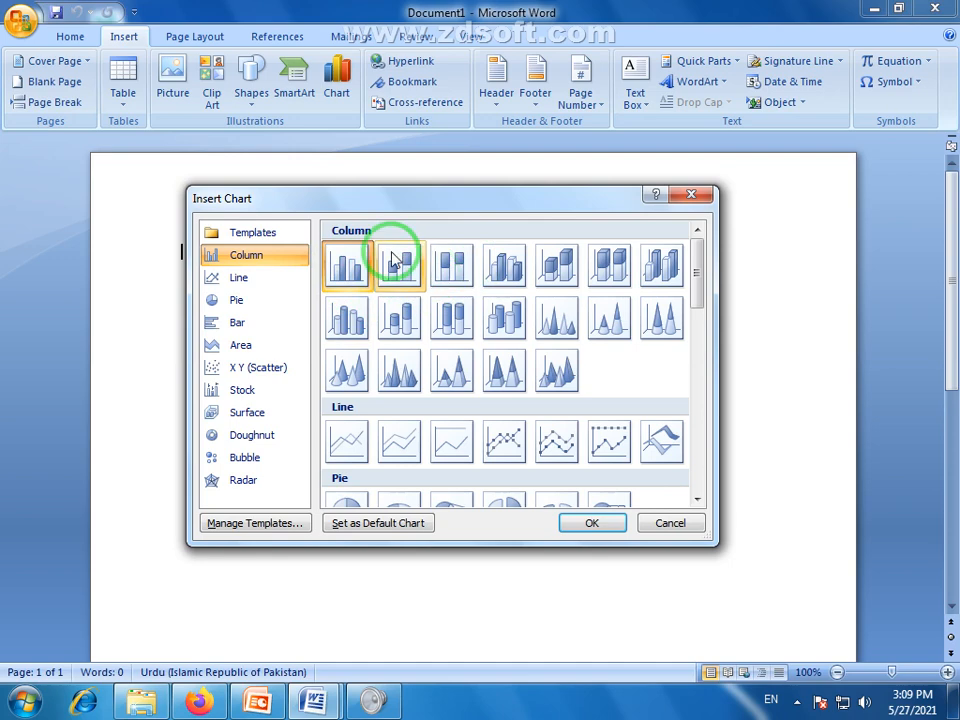
{"action": "left_click", "coordinate": [240, 280]}
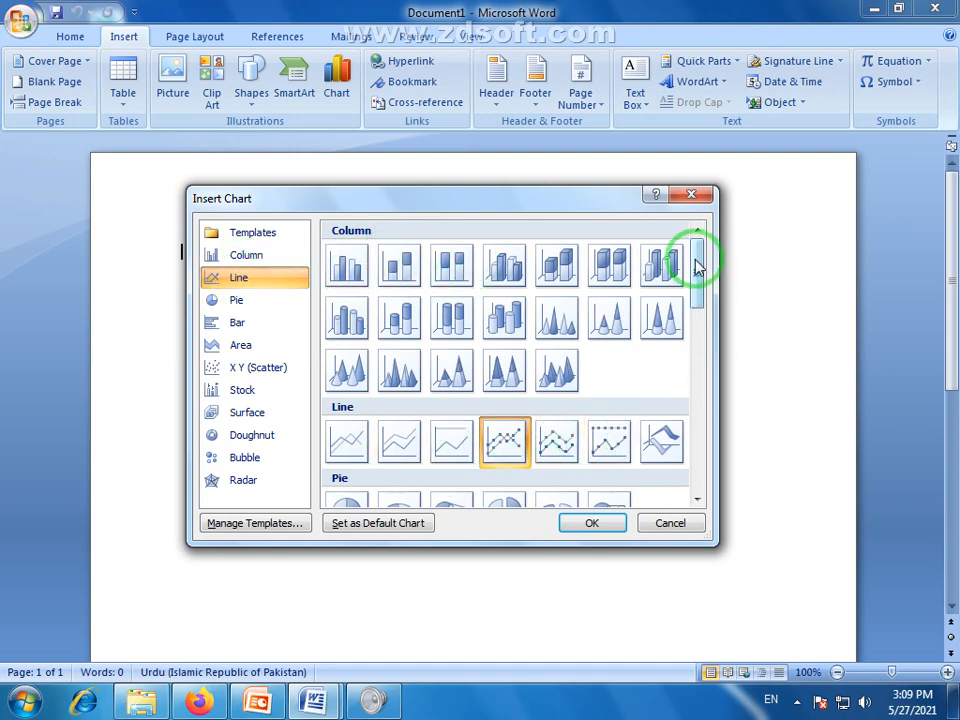
{"action": "mouse_move", "coordinate": [696, 266]}
{"action": "left_mouse_down"}
{"action": "mouse_move", "coordinate": [675, 467]}
{"action": "mouse_move", "coordinate": [684, 272]}
{"action": "mouse_move", "coordinate": [694, 252]}
{"action": "left_mouse_up"}
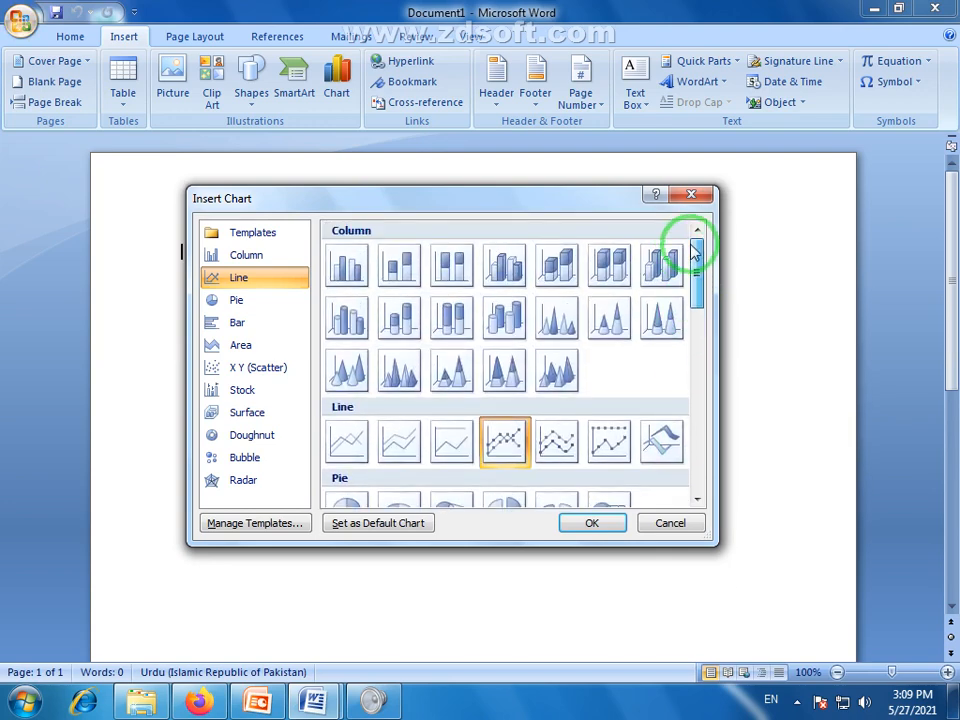
{"action": "left_click", "coordinate": [343, 265]}
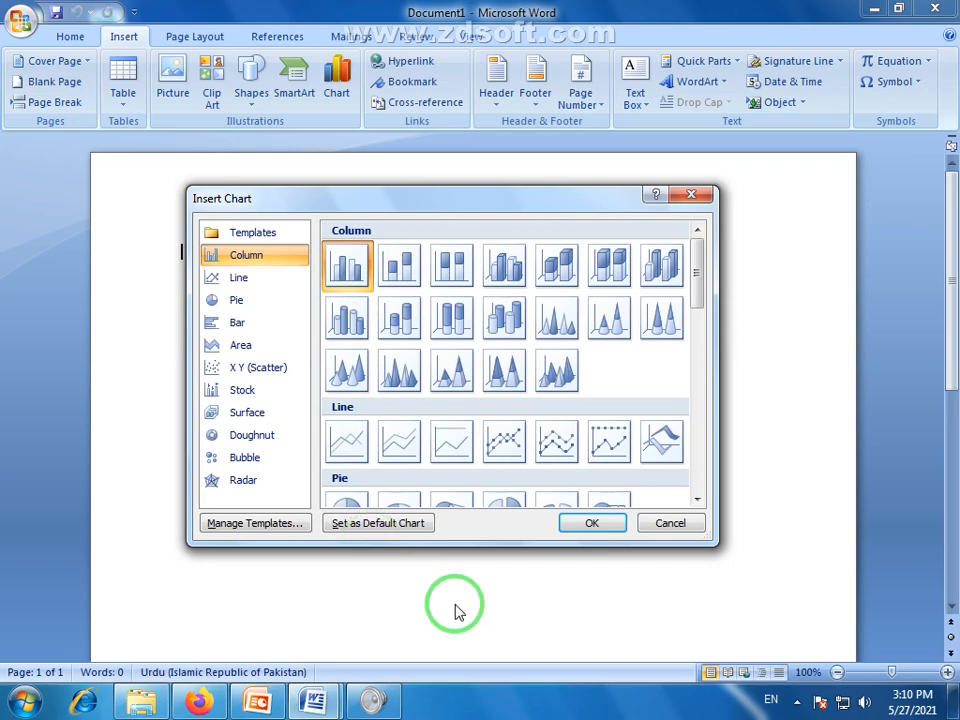
{"action": "left_click", "coordinate": [592, 524]}
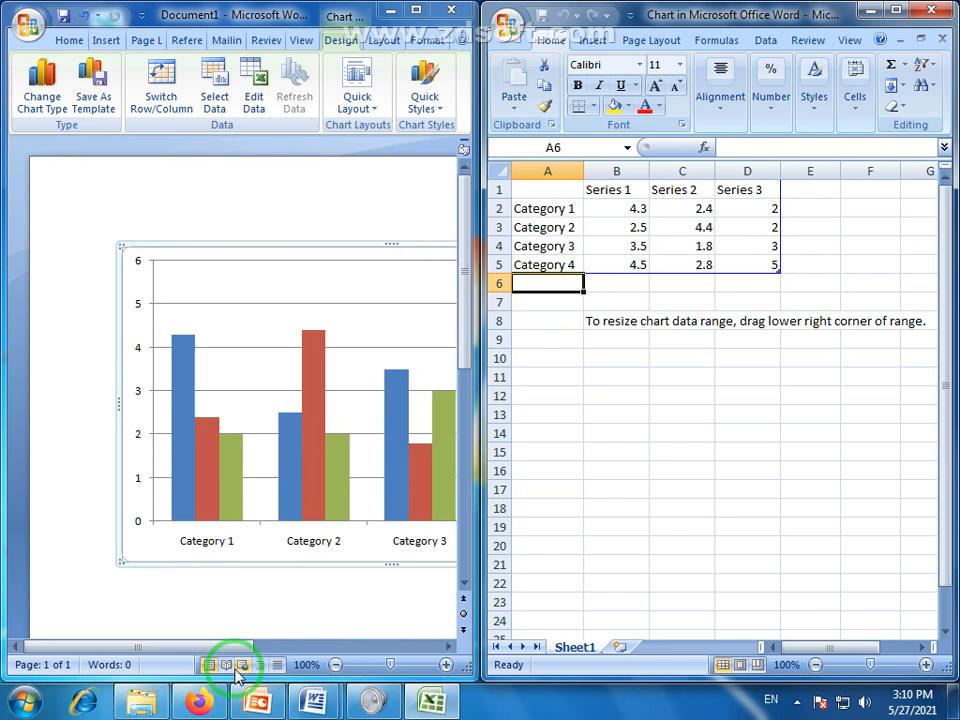
Replace the first category label of the chart data, in cell A2, with Pakistan
{"action": "left_click_drag", "start_coordinate": [213, 645], "coordinate": [274, 641]}
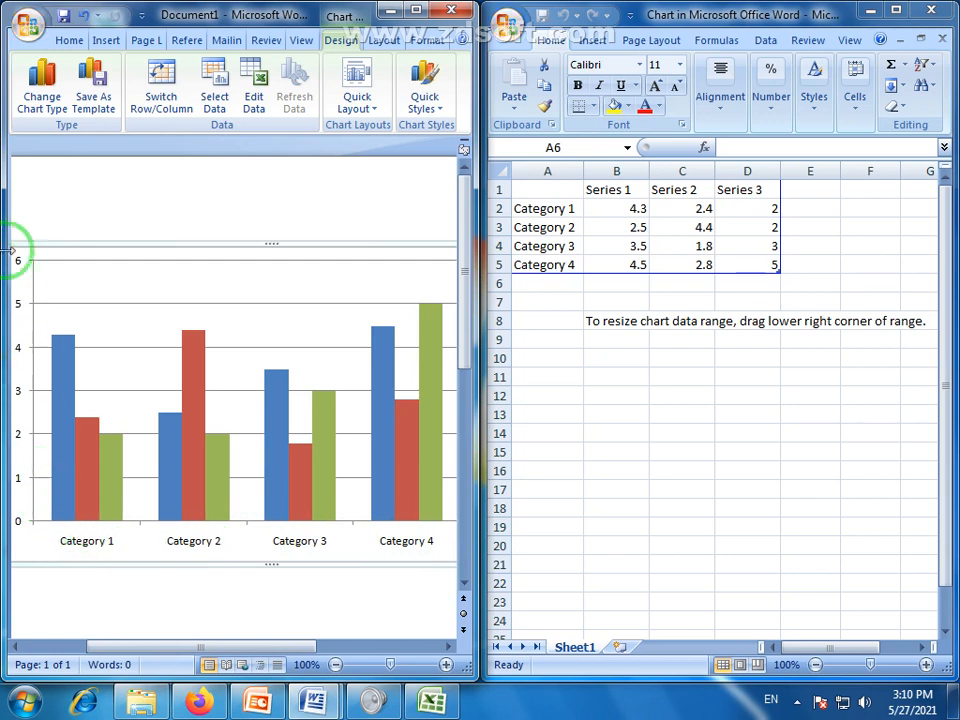
{"action": "left_click_drag", "start_coordinate": [232, 645], "coordinate": [223, 647]}
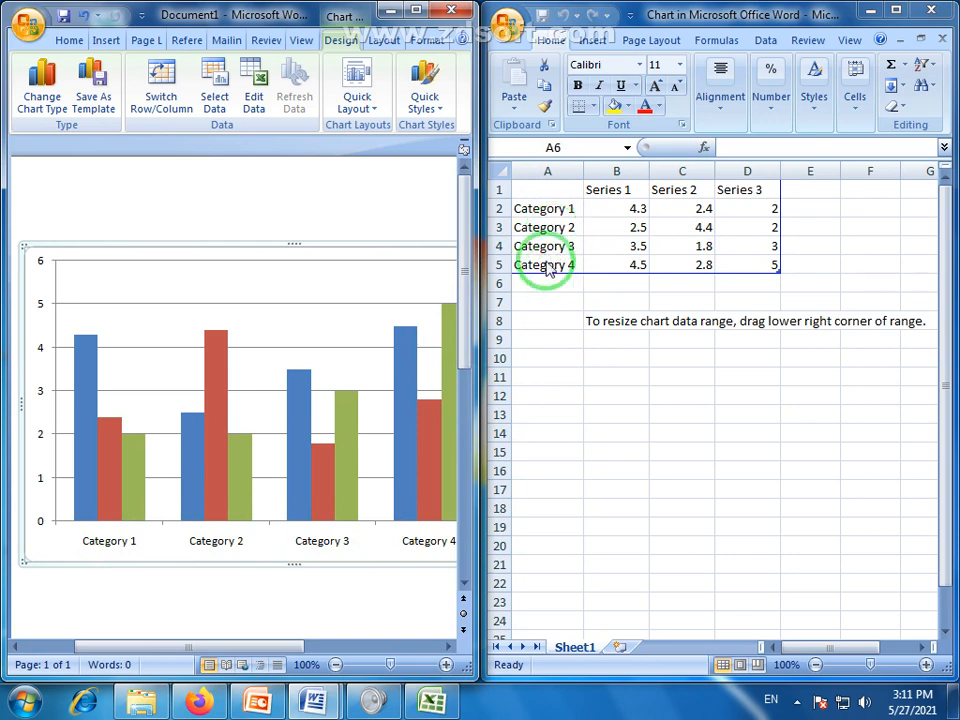
{"action": "left_click", "coordinate": [530, 209]}
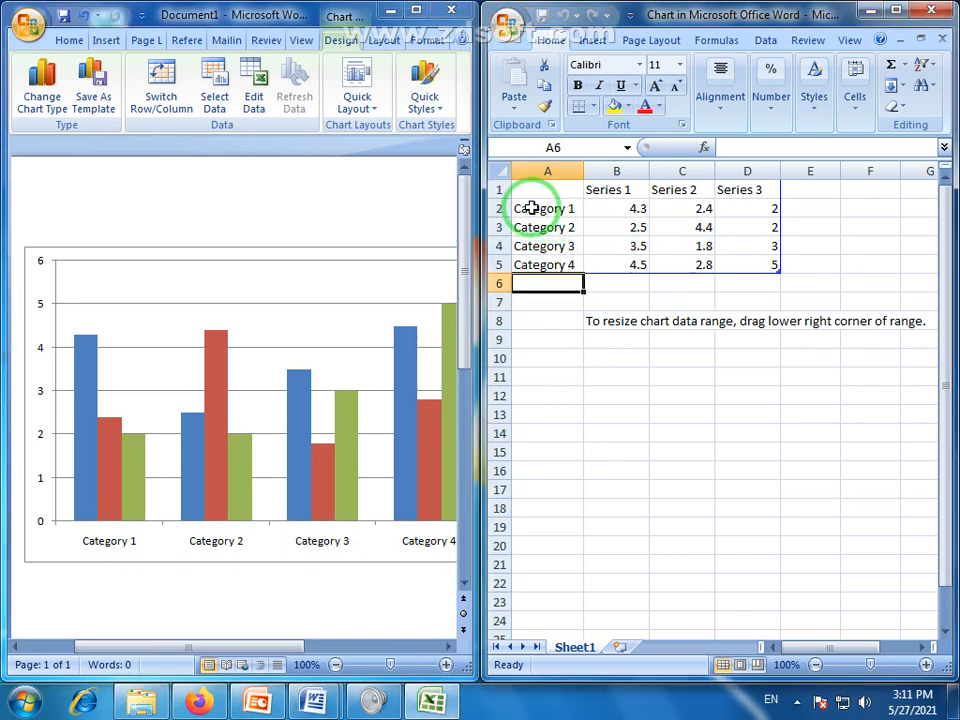
{"action": "left_click", "coordinate": [532, 208]}
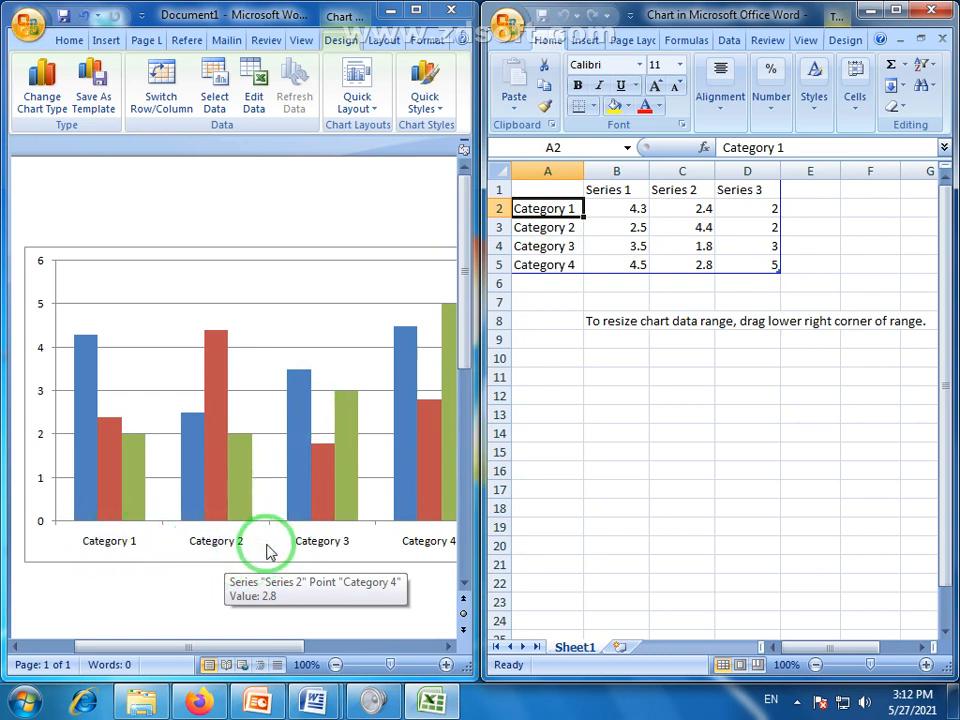
{"action": "left_click", "coordinate": [528, 212]}
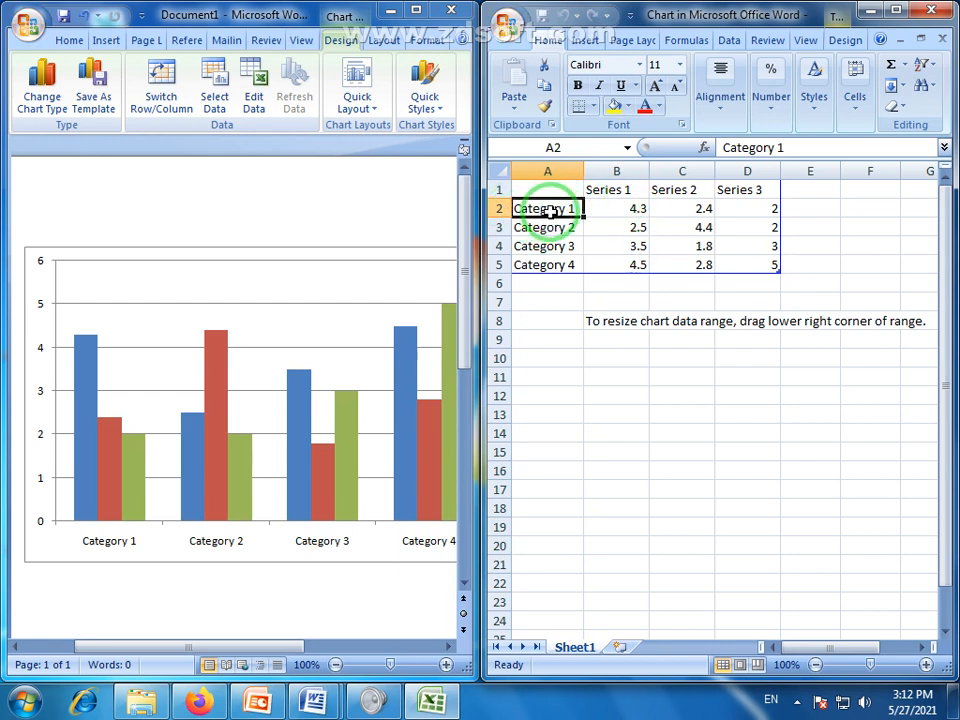
{"action": "type", "text": "Pakistan"}
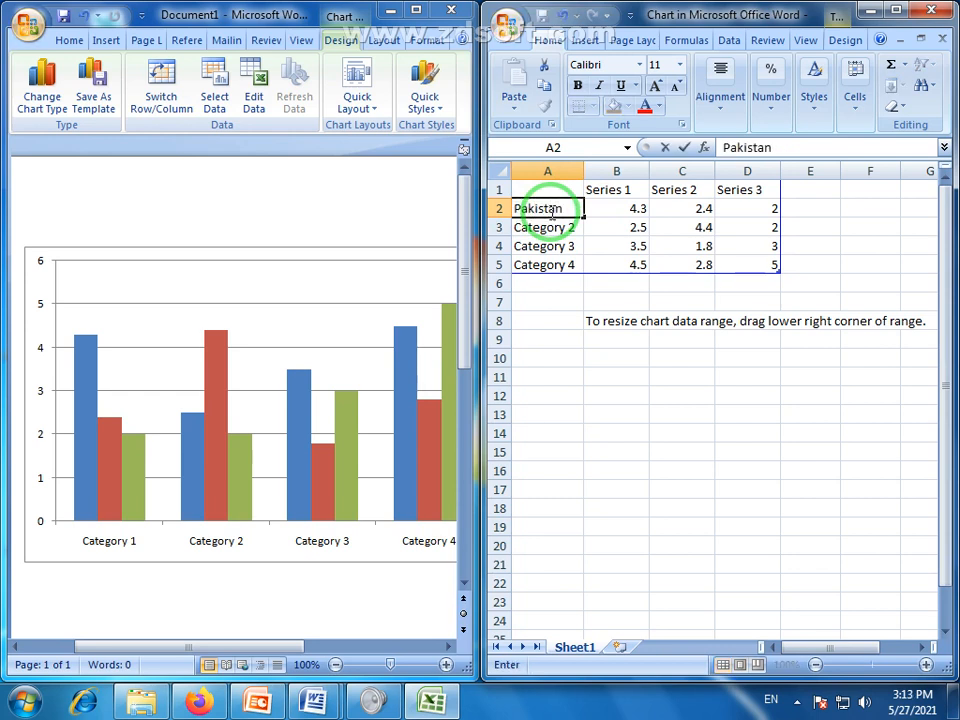
Replace the remaining category labels in cells A3 to A5 with India, Bangadash and China
{"action": "left_click", "coordinate": [551, 228]}
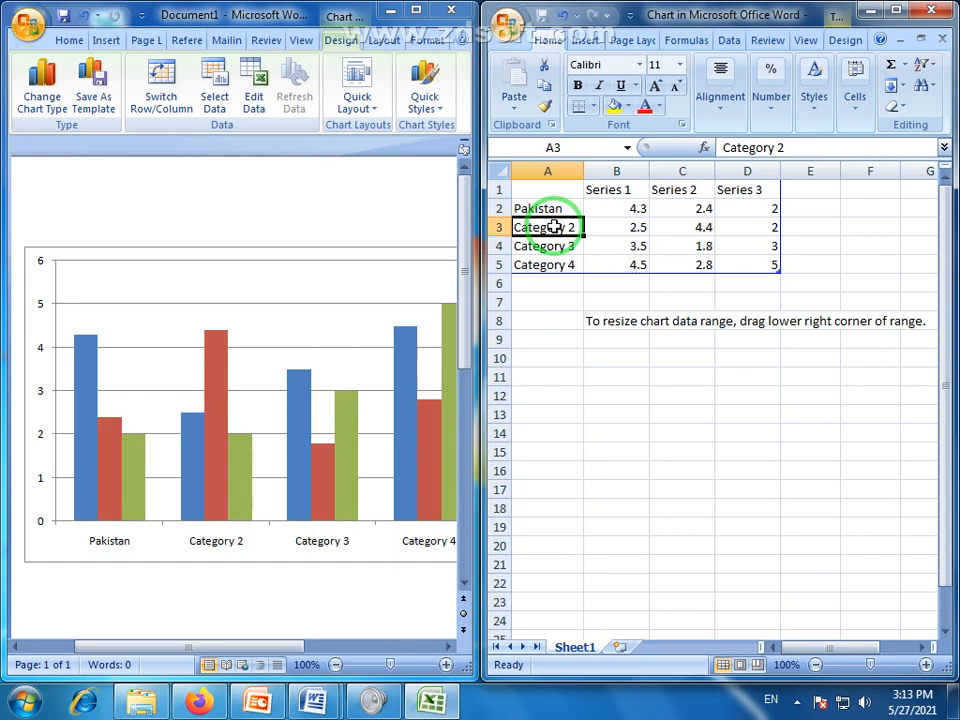
{"action": "type", "text": "India"}
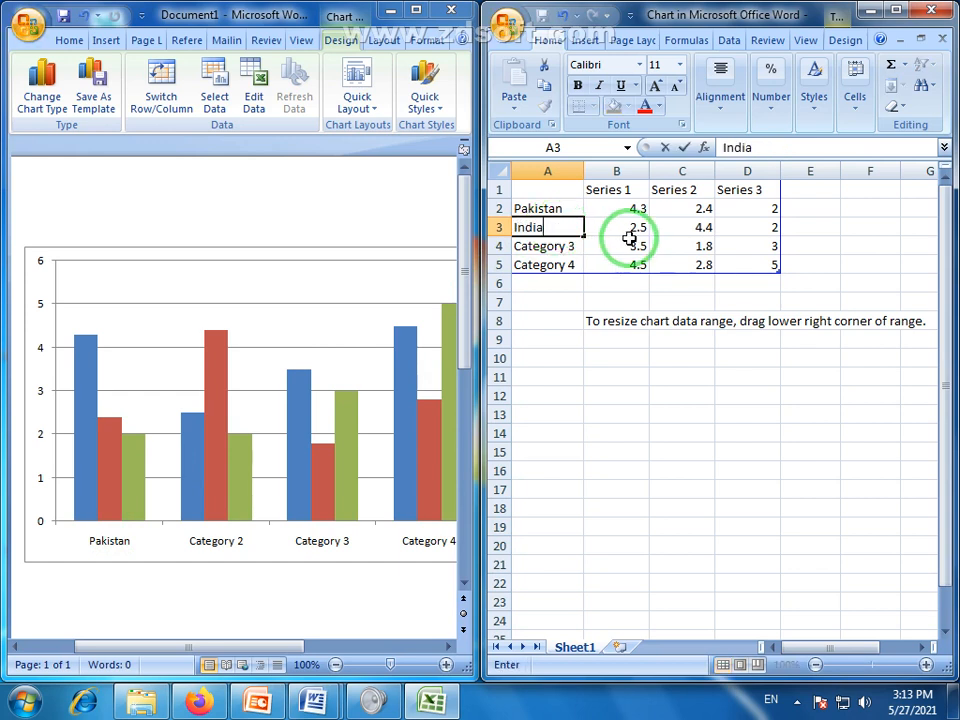
{"action": "key", "text": "Return"}
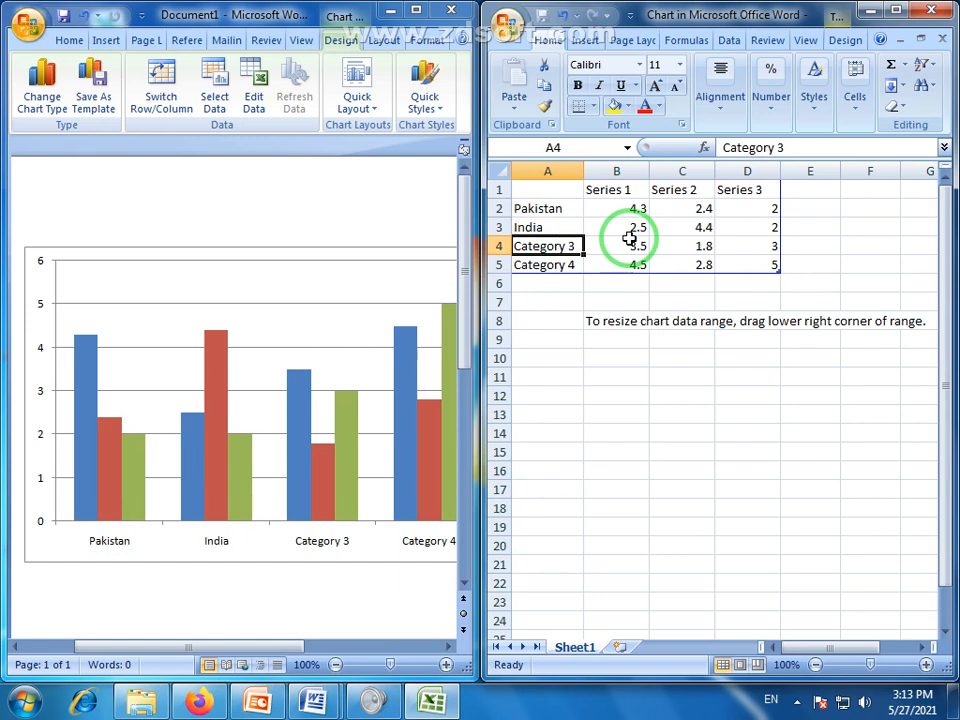
{"action": "type", "text": "Bangadash"}
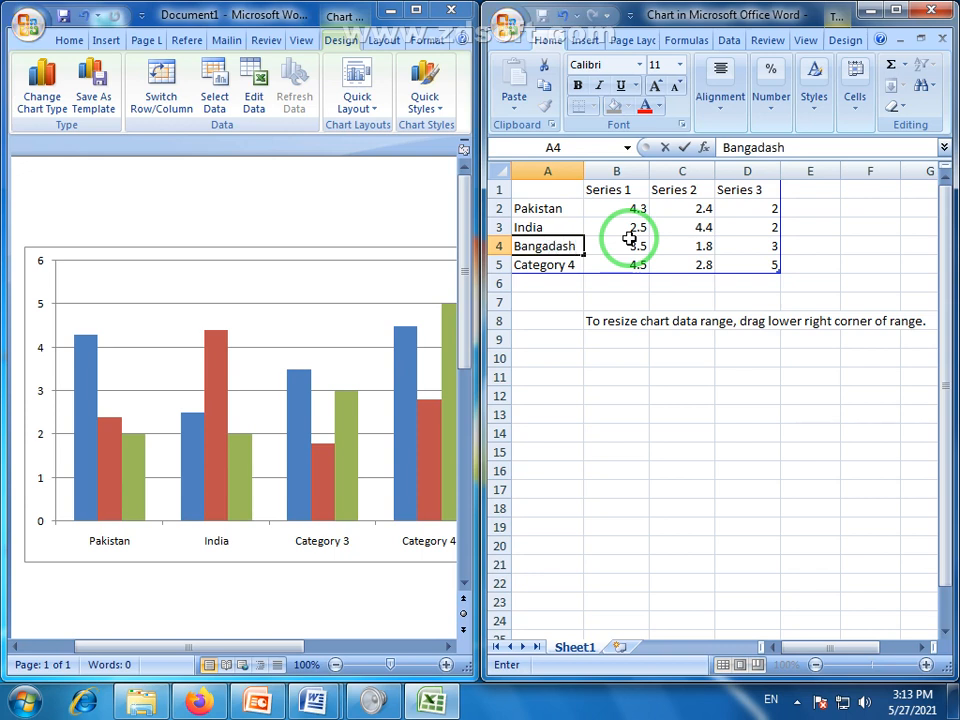
{"action": "key", "text": "Return"}
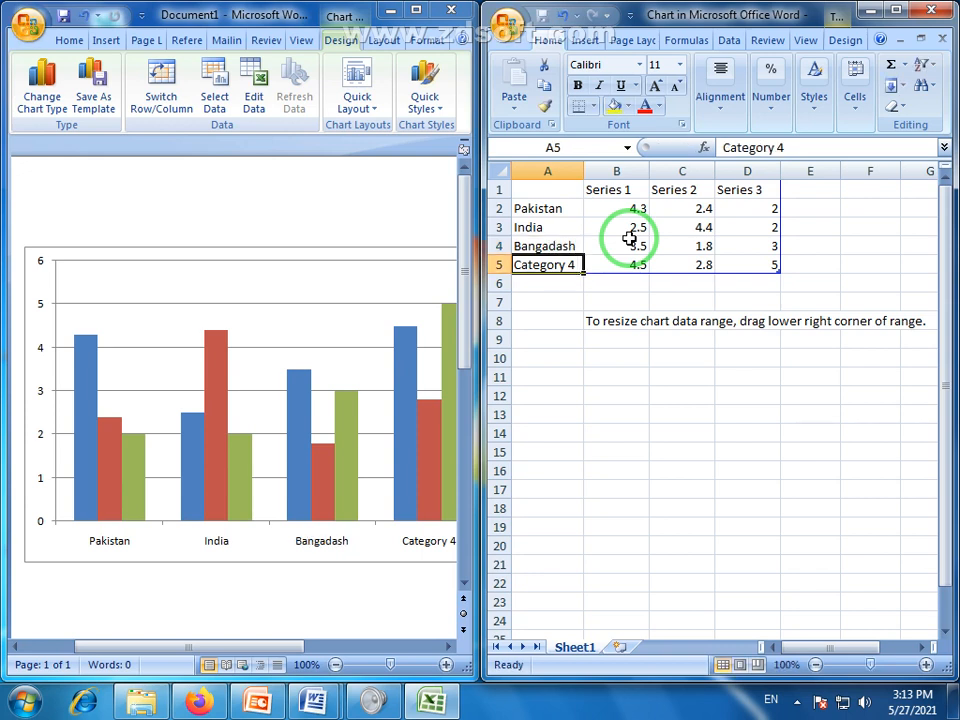
{"action": "type", "text": "China"}
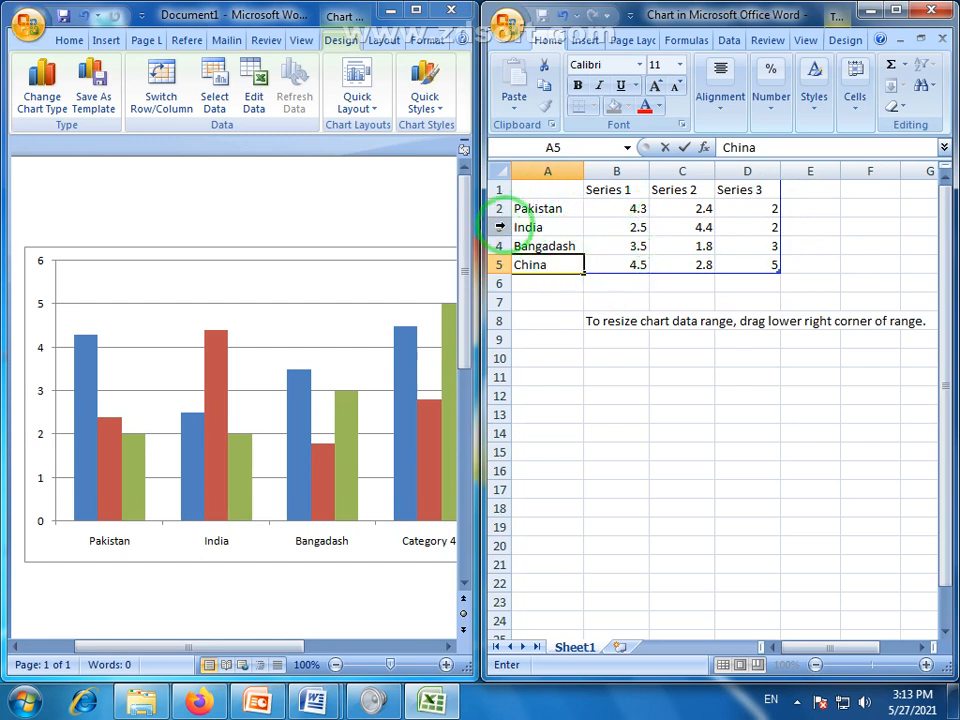
{"action": "left_click", "coordinate": [619, 259]}
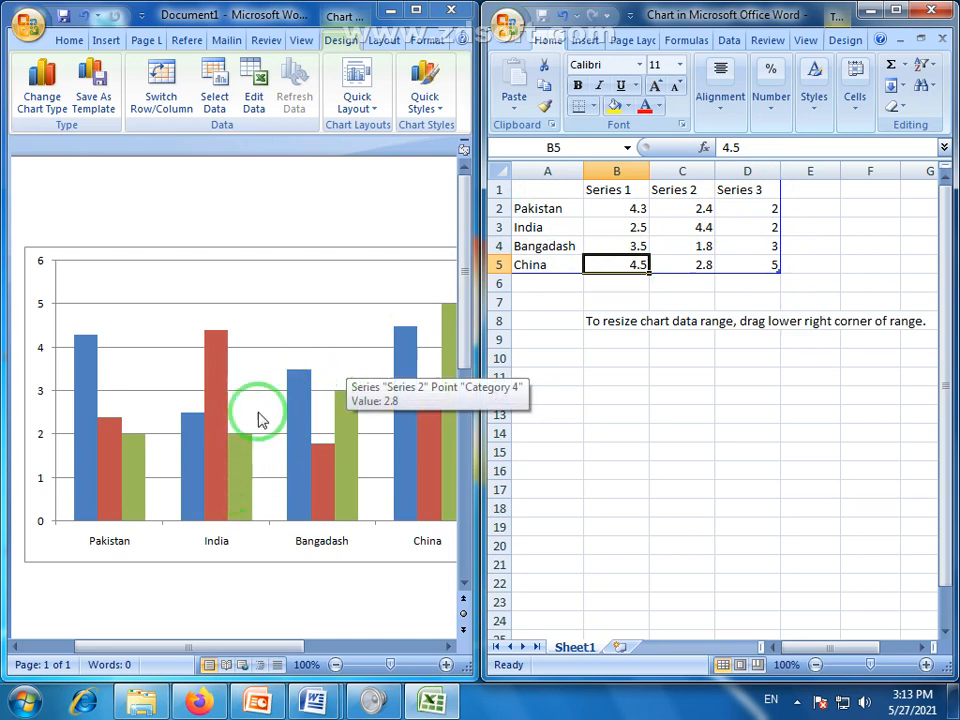
Check the chart's series legend and rename the first data series, in cell B1, to 2019
{"action": "left_click", "coordinate": [285, 438]}
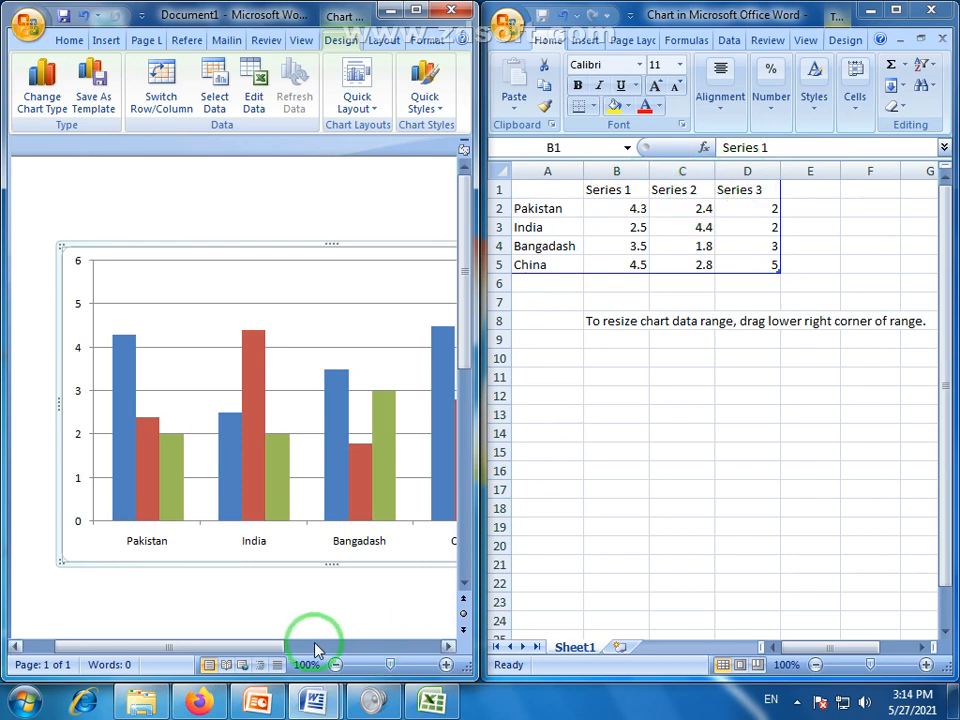
{"action": "left_click_drag", "start_coordinate": [224, 647], "coordinate": [330, 647]}
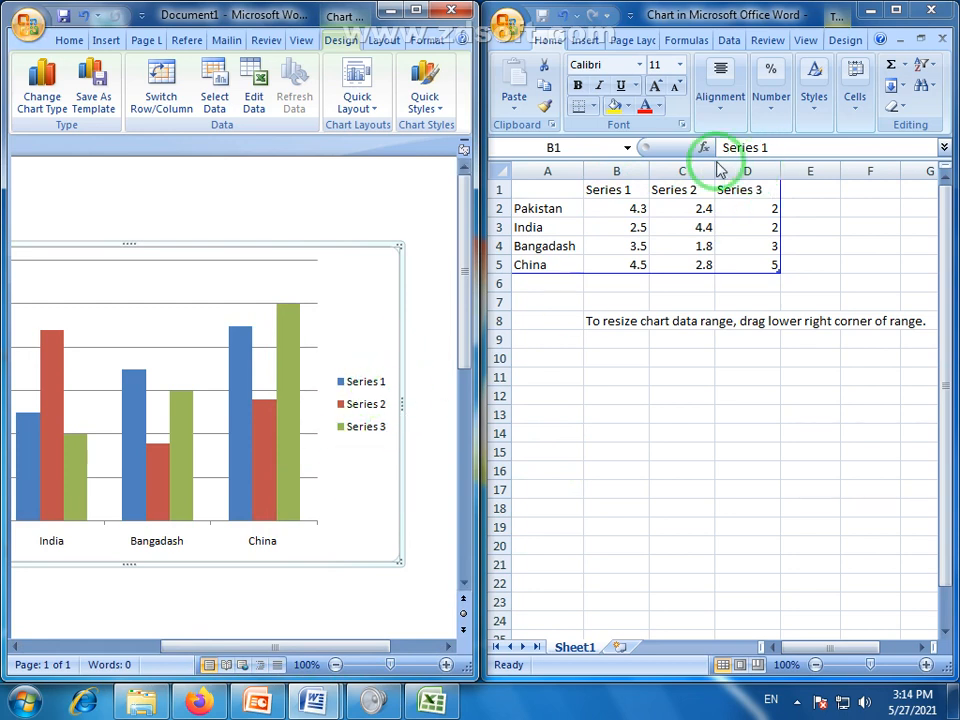
{"action": "mouse_move", "coordinate": [326, 646]}
{"action": "left_mouse_down"}
{"action": "mouse_move", "coordinate": [266, 649]}
{"action": "mouse_move", "coordinate": [312, 646]}
{"action": "left_mouse_up"}
{"action": "left_click_drag", "start_coordinate": [214, 649], "coordinate": [166, 648]}
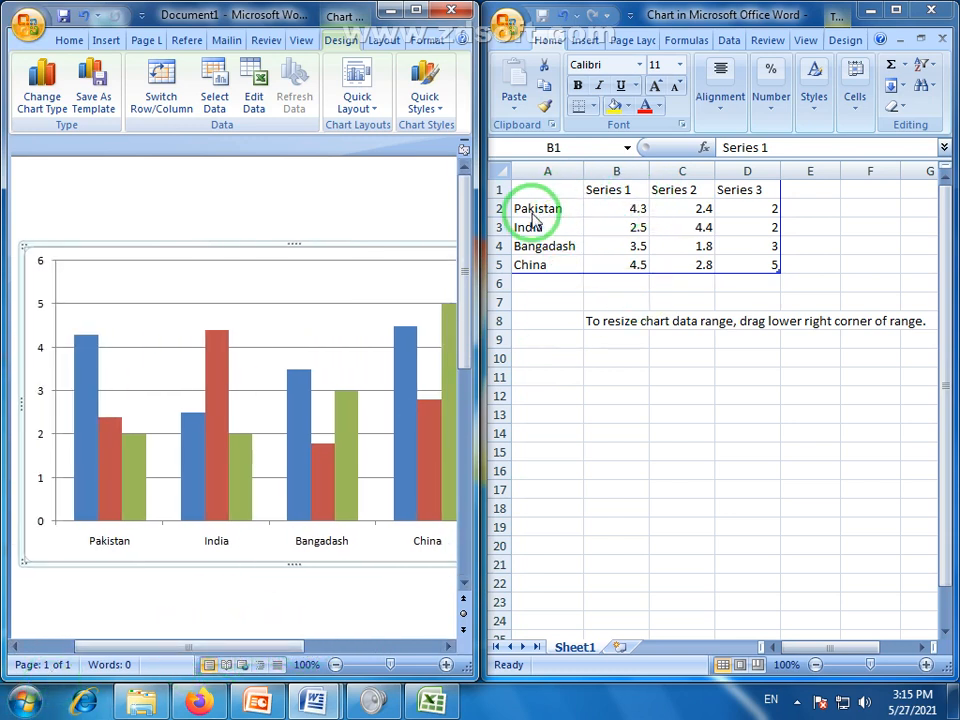
{"action": "left_click", "coordinate": [616, 191]}
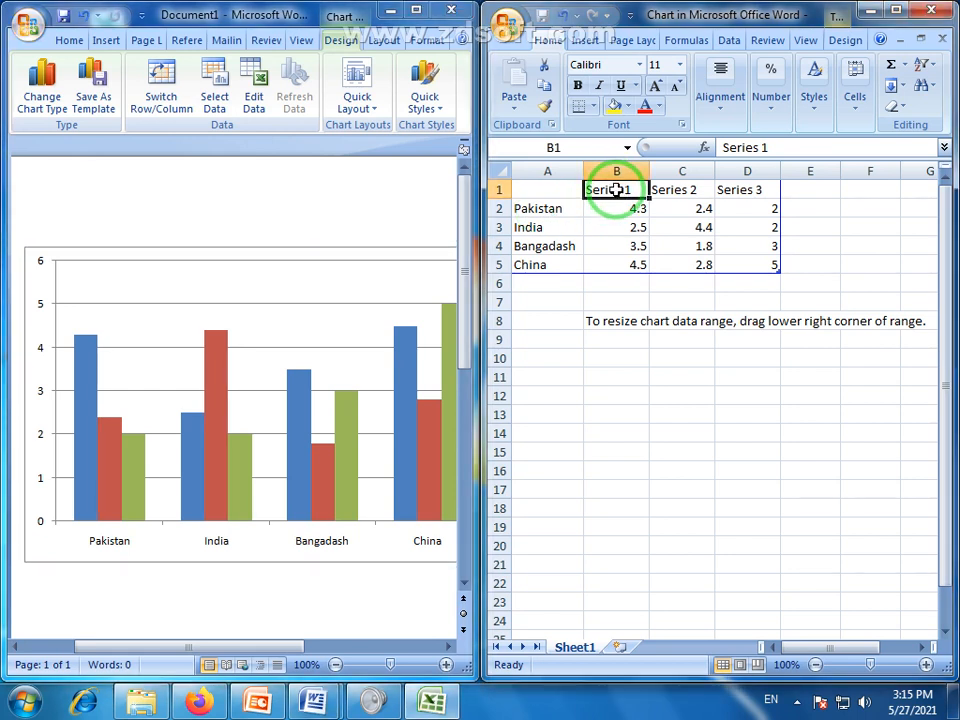
{"action": "type", "text": "2019"}
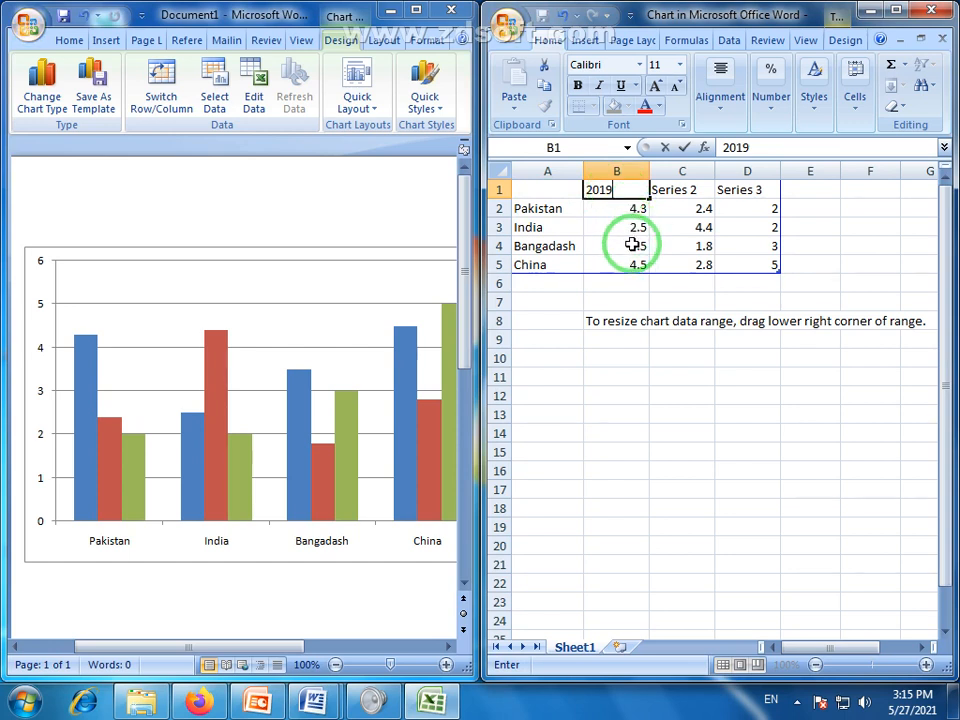
{"action": "left_click", "coordinate": [685, 192]}
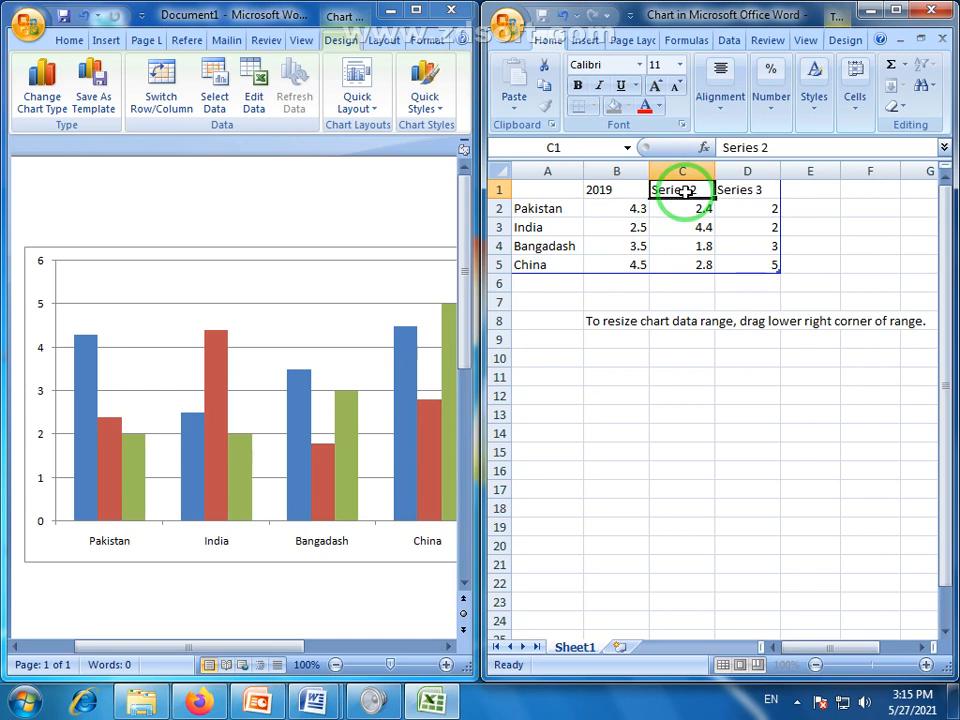
Rename the second and third data series, in cells C1 and D1, to 2020 and 2021
{"action": "type", "text": "2020"}
{"action": "left_click", "coordinate": [737, 192]}
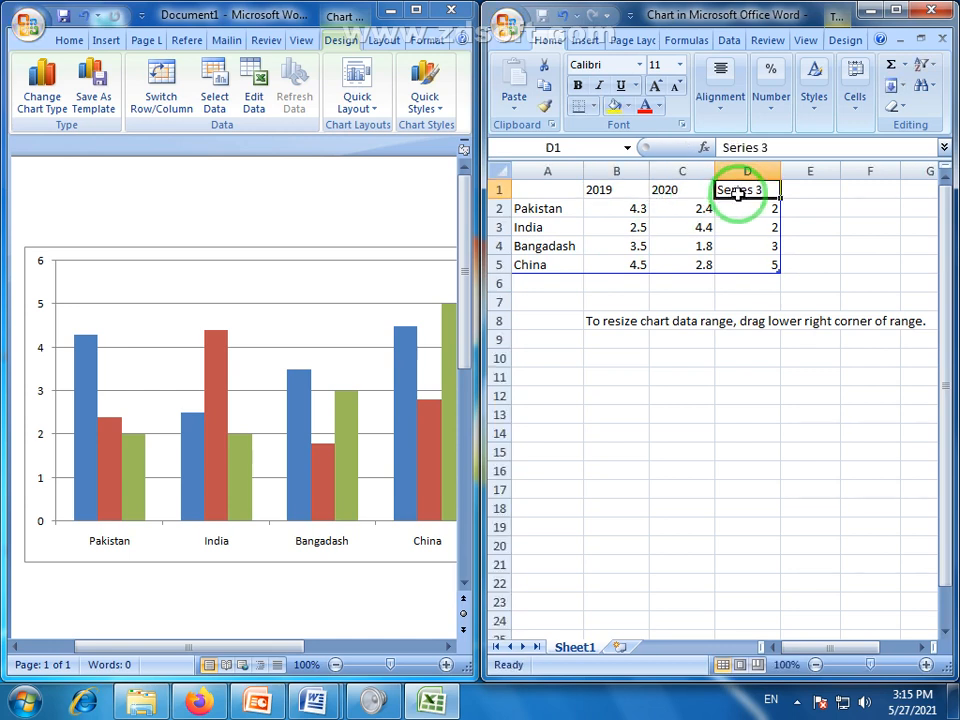
{"action": "type", "text": "2021"}
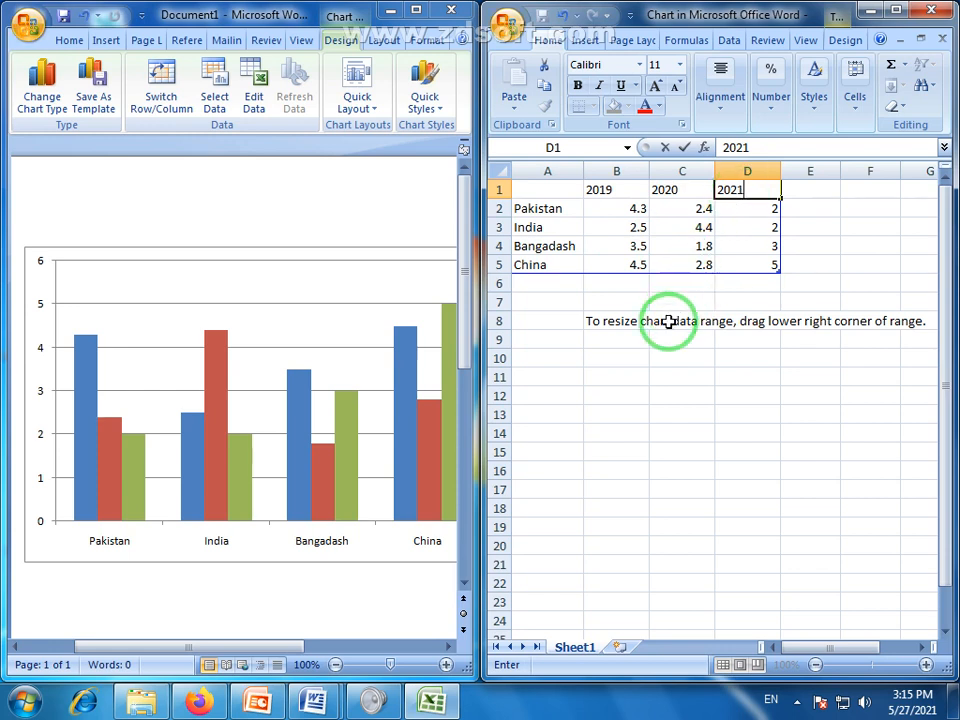
{"action": "left_click", "coordinate": [826, 250]}
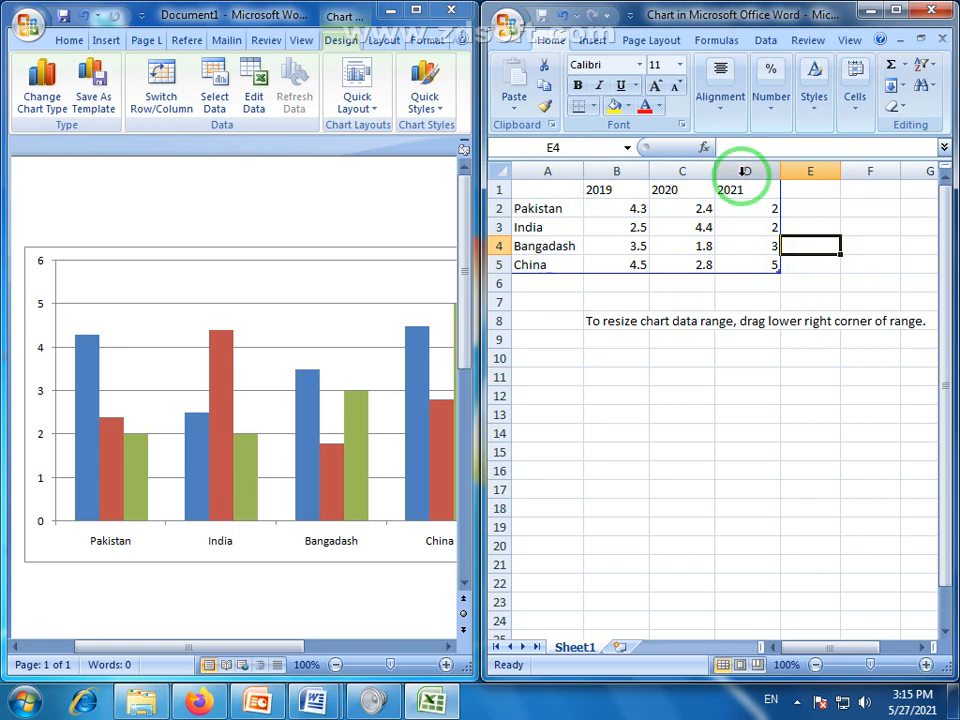
Select the chart in the document and close its data sheet
{"action": "mouse_move", "coordinate": [229, 647]}
{"action": "left_mouse_down"}
{"action": "mouse_move", "coordinate": [313, 648]}
{"action": "mouse_move", "coordinate": [242, 645]}
{"action": "left_mouse_up"}
{"action": "left_click", "coordinate": [381, 381]}
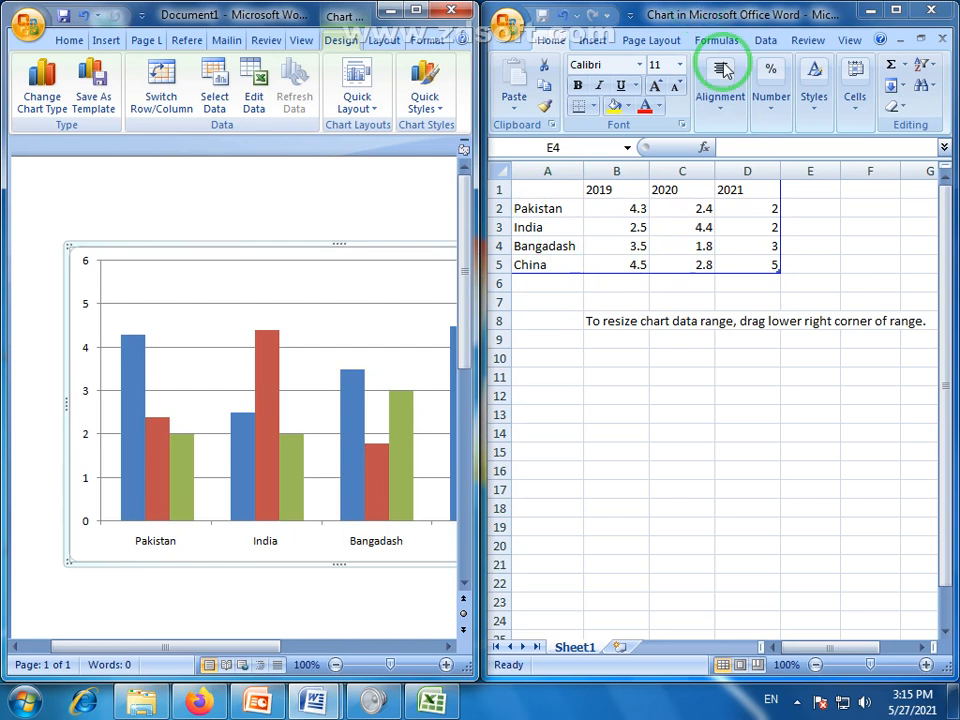
{"action": "left_click", "coordinate": [936, 14]}
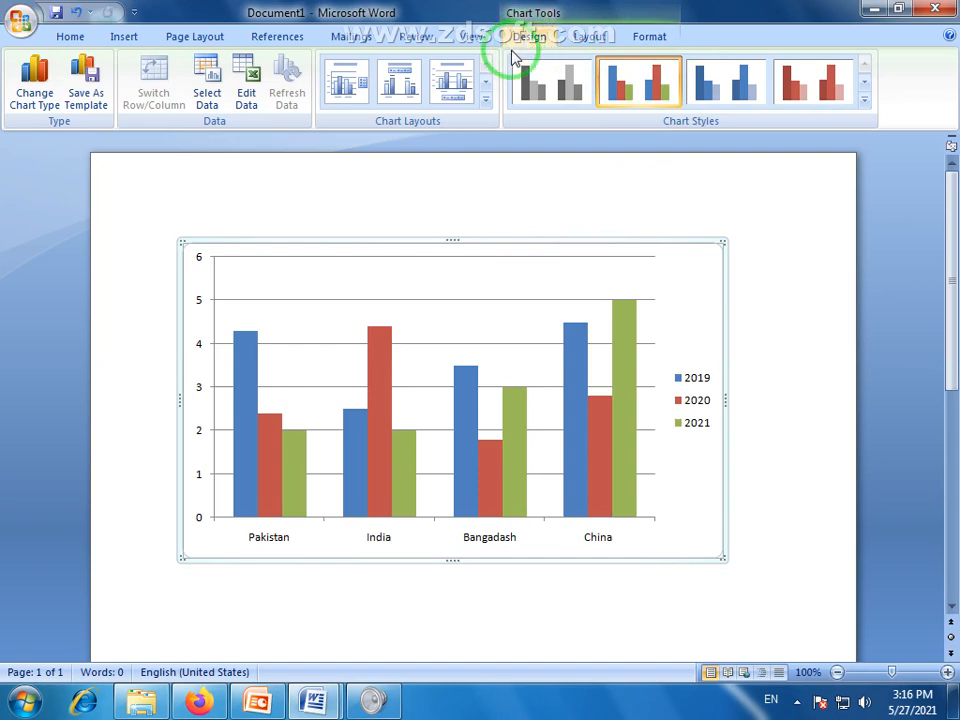
Review the chart's tool options and the available chart types without changing the current type
{"action": "left_click", "coordinate": [605, 40]}
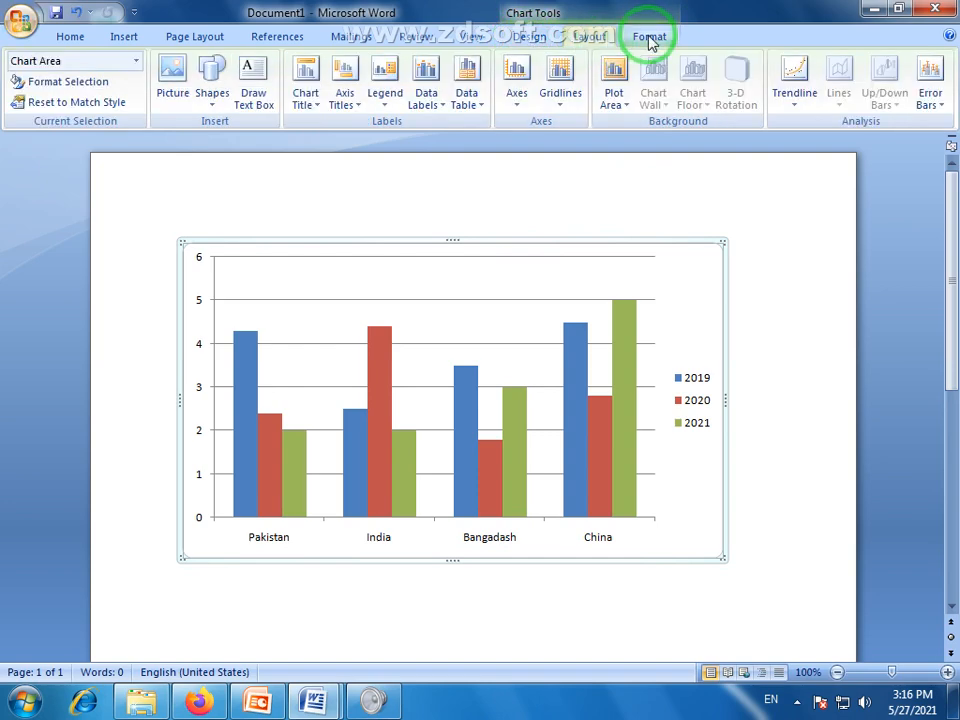
{"action": "left_click", "coordinate": [650, 40]}
{"action": "left_click", "coordinate": [591, 39]}
{"action": "left_click", "coordinate": [530, 38]}
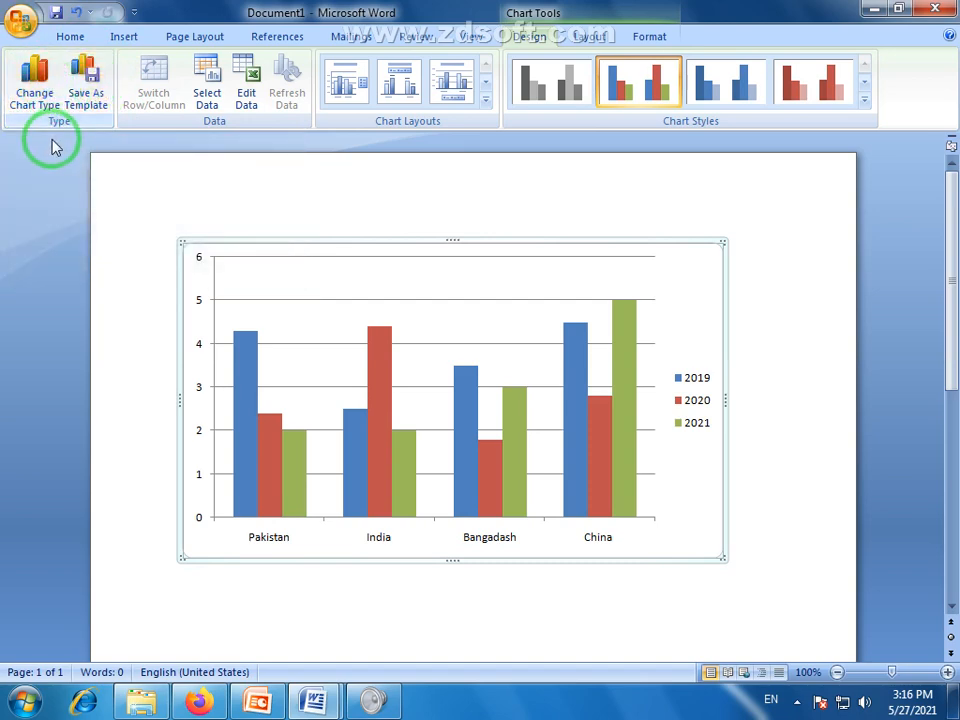
{"action": "left_click", "coordinate": [34, 88]}
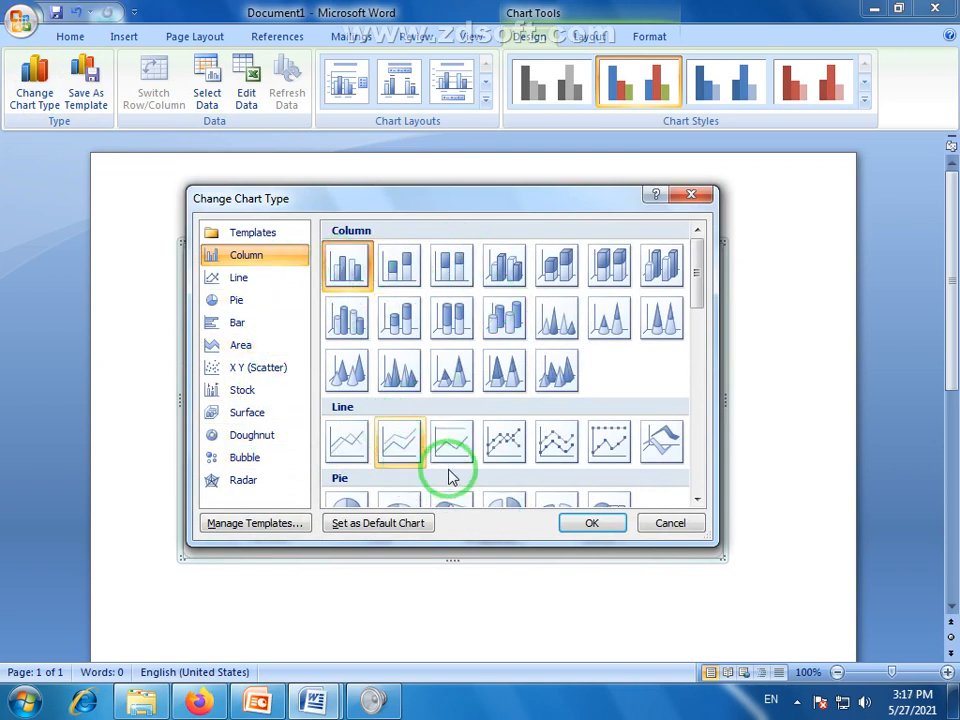
{"action": "left_click", "coordinate": [672, 523]}
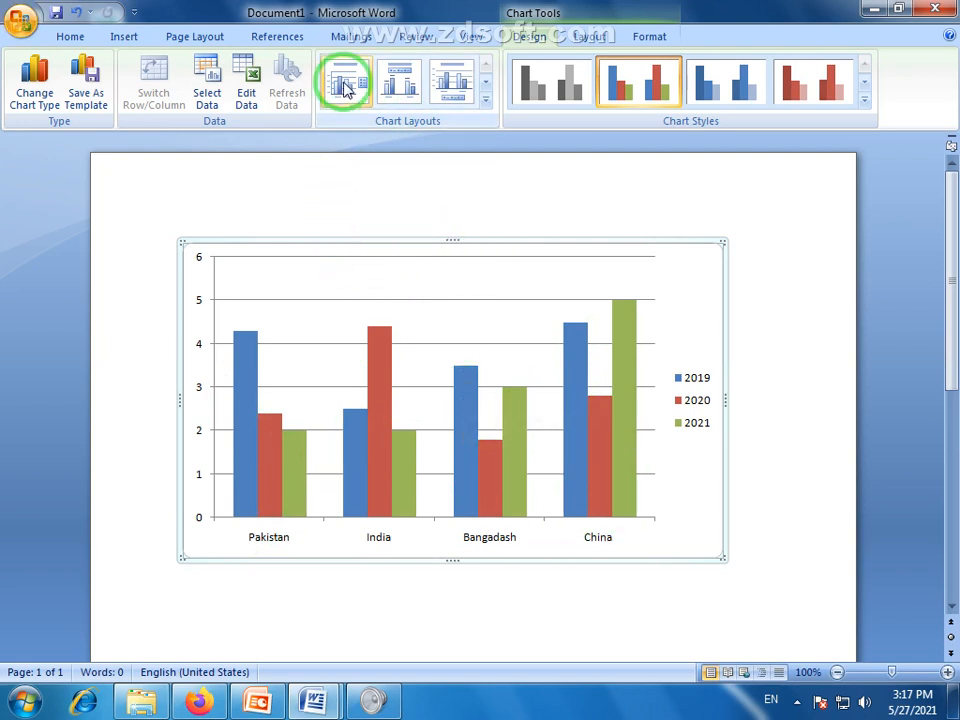
Apply the second chart layout, with a title, top legend and data labels, and set the title to Corona Virus Report
{"action": "left_click", "coordinate": [400, 87]}
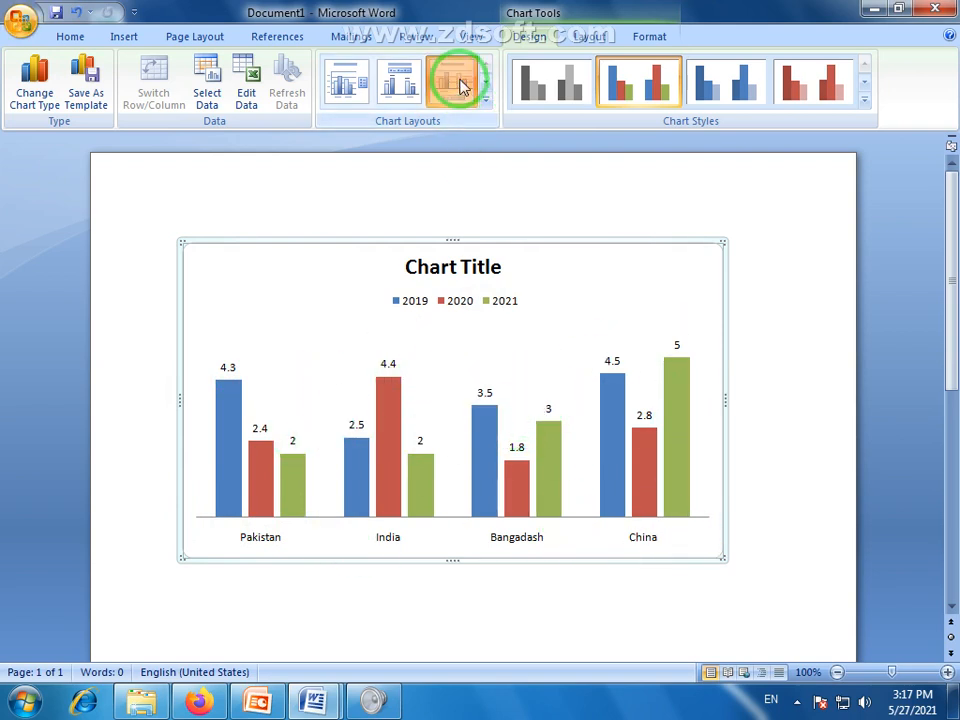
{"action": "left_click", "coordinate": [405, 88]}
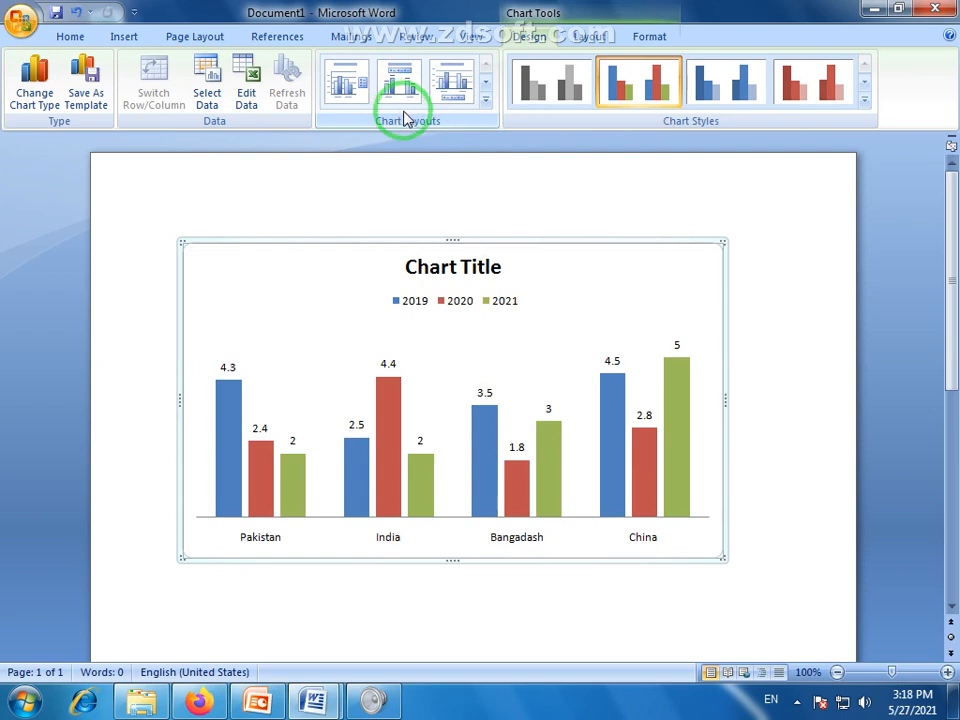
{"action": "left_click", "coordinate": [469, 267]}
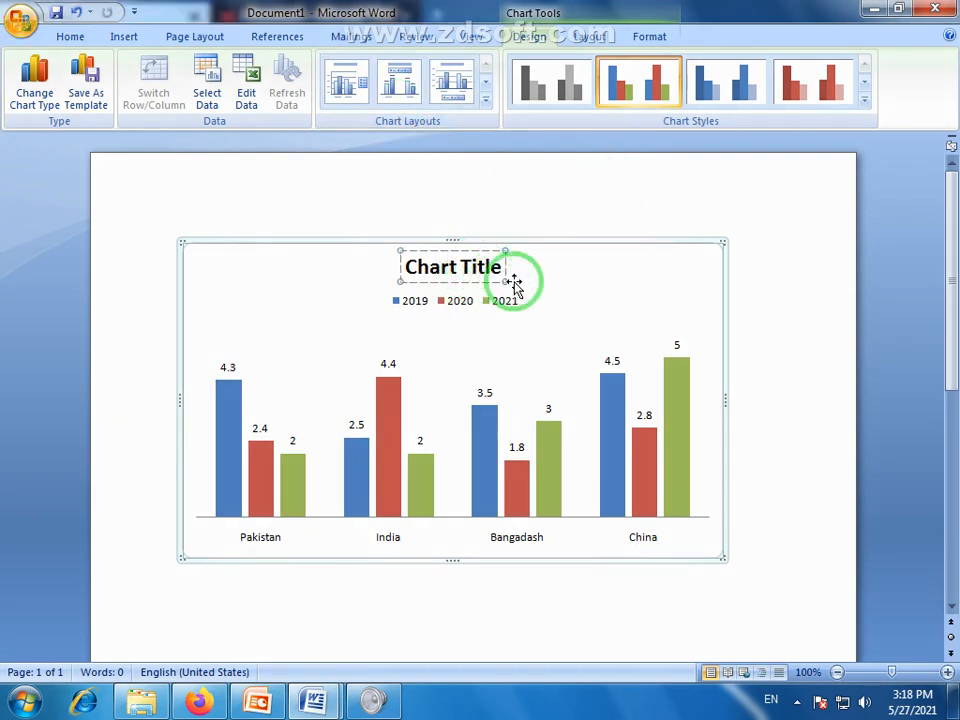
{"action": "left_click", "coordinate": [452, 270]}
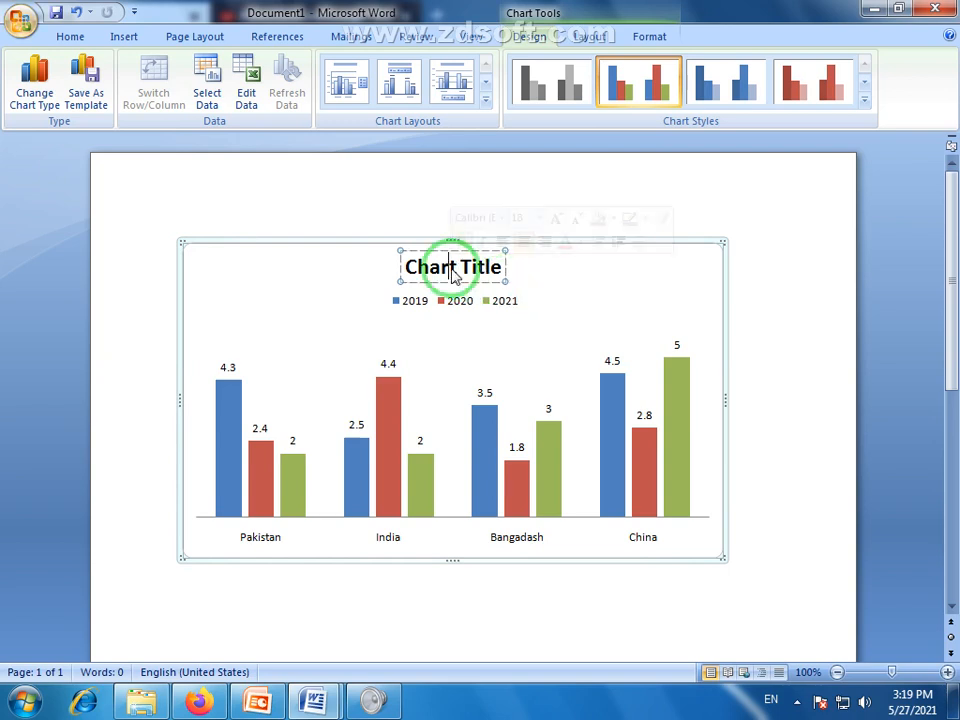
{"action": "key", "text": "BackSpace"}
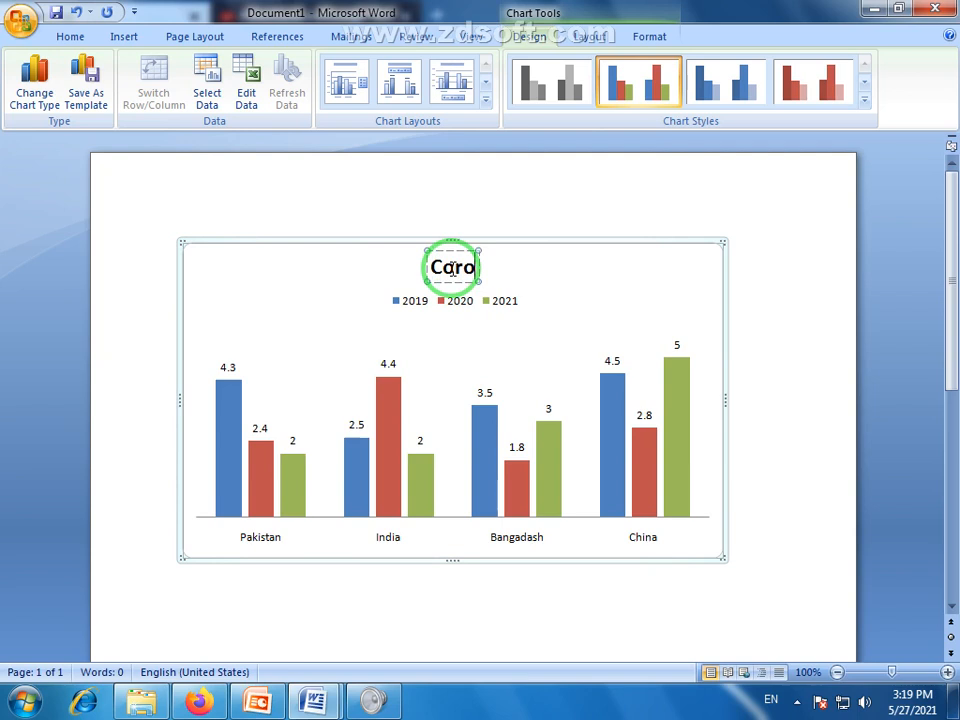
{"action": "type", "text": "rus R"}
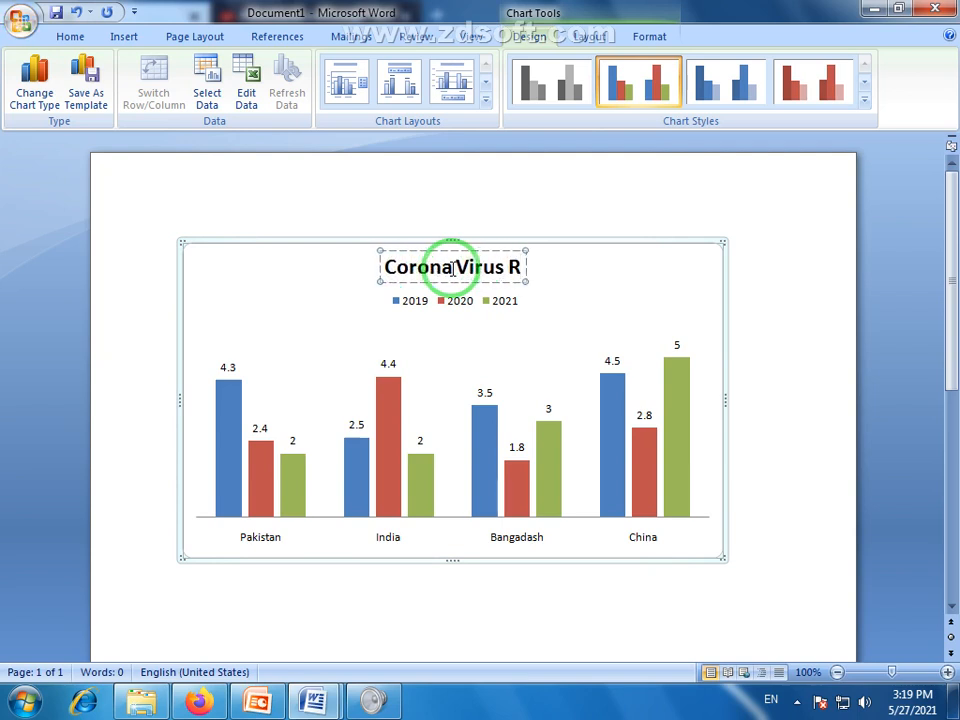
{"action": "type", "text": "eport"}
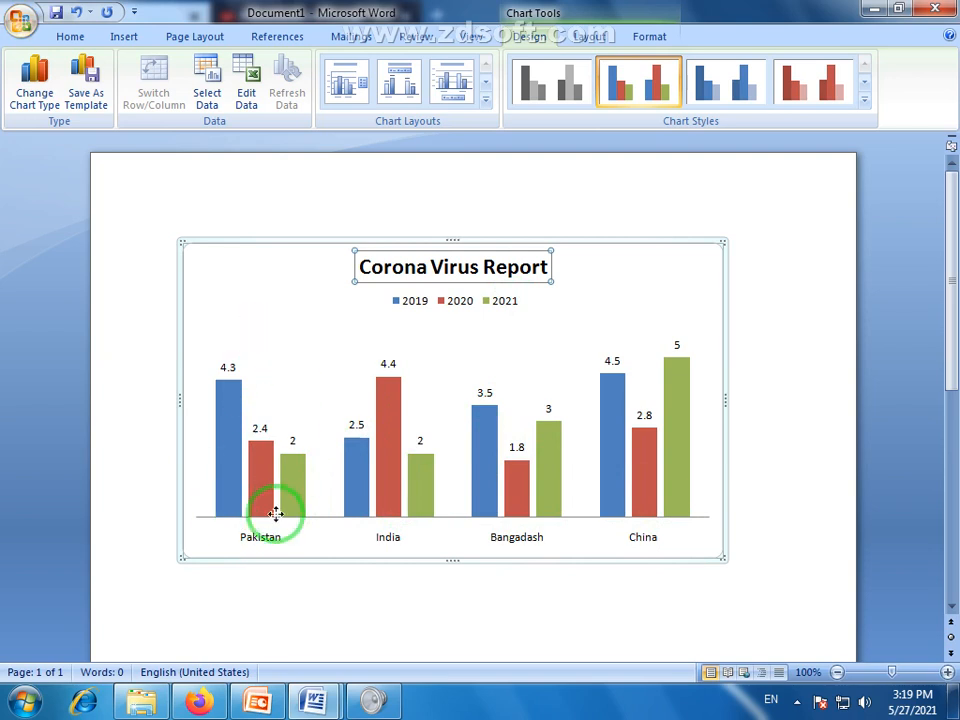
Try several other chart layouts and settle on the one with two axis titles, dense horizontal gridlines and the legend beside the plot
{"action": "left_click", "coordinate": [450, 85]}
{"action": "left_click", "coordinate": [487, 99]}
{"action": "left_click", "coordinate": [400, 245]}
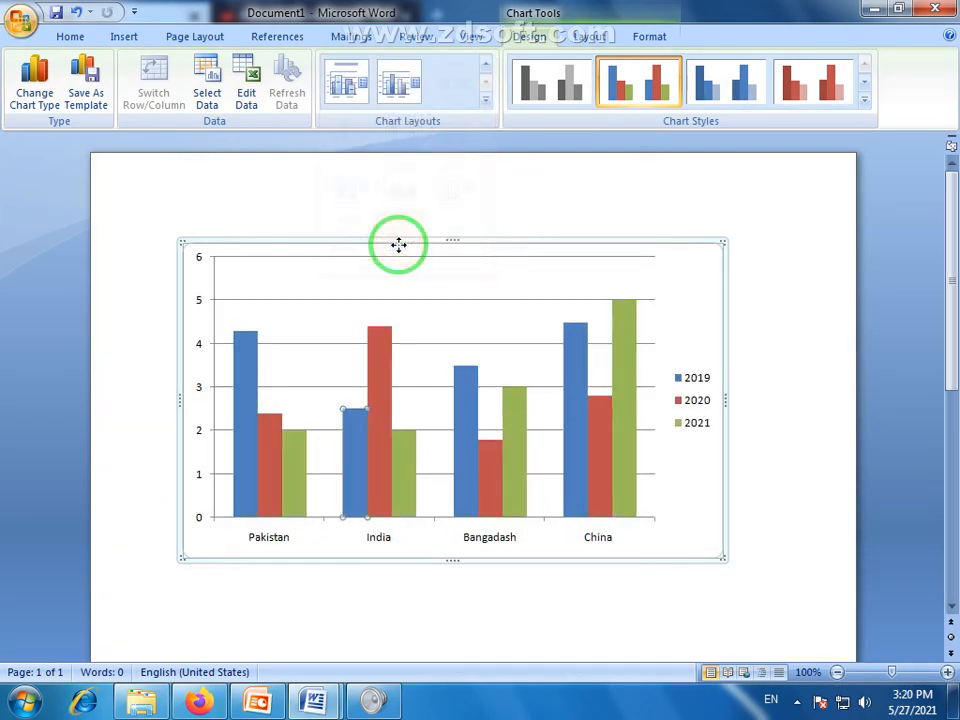
{"action": "left_click", "coordinate": [487, 110]}
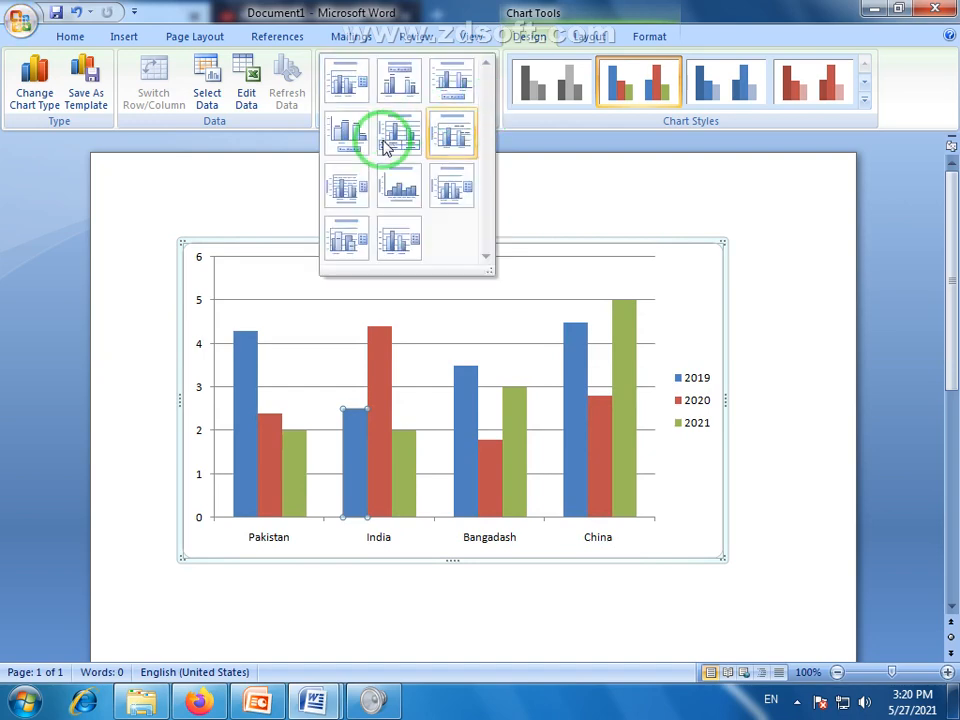
{"action": "left_click", "coordinate": [352, 135]}
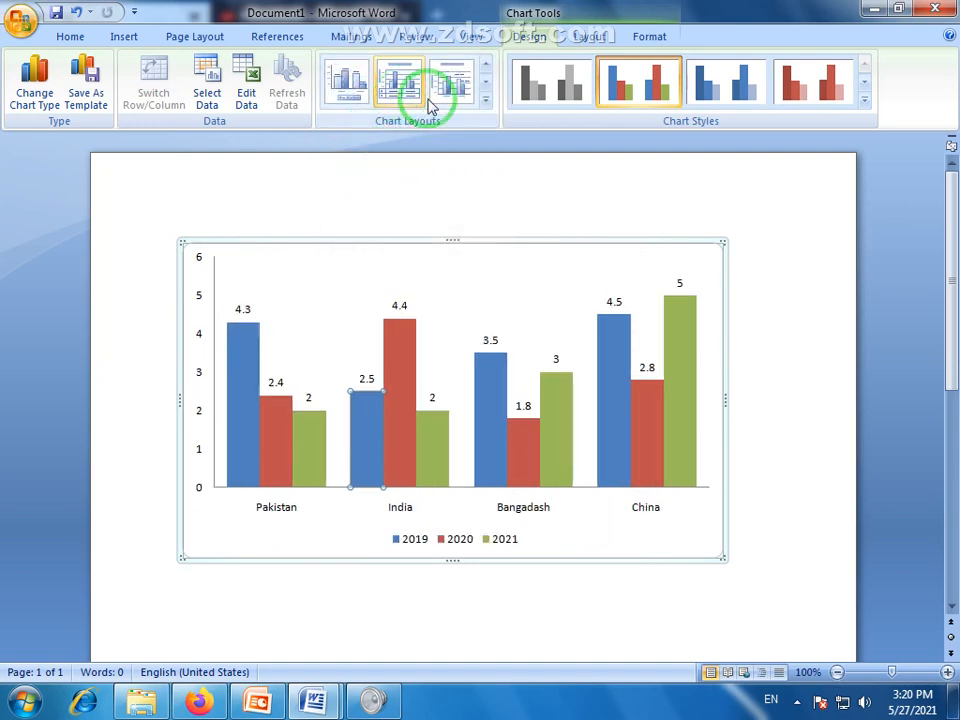
{"action": "left_click", "coordinate": [488, 110]}
{"action": "left_click", "coordinate": [343, 195]}
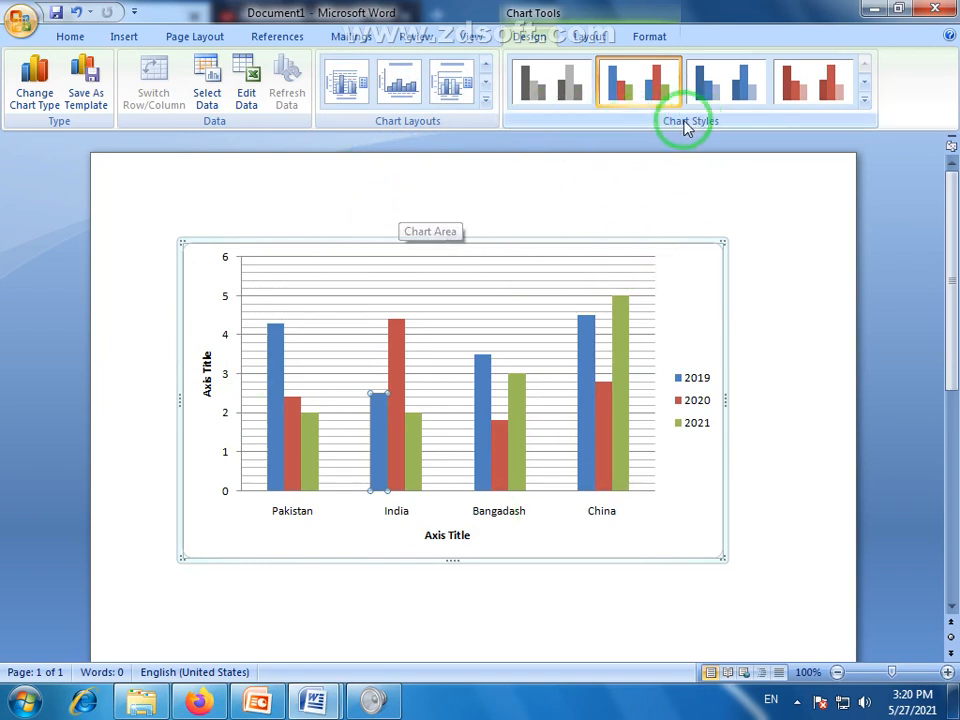
Try the flat blue and red chart styles and apply the multicolour bevelled style from the gallery's fourth row
{"action": "left_click", "coordinate": [727, 84]}
{"action": "left_click", "coordinate": [800, 92]}
{"action": "left_click", "coordinate": [866, 102]}
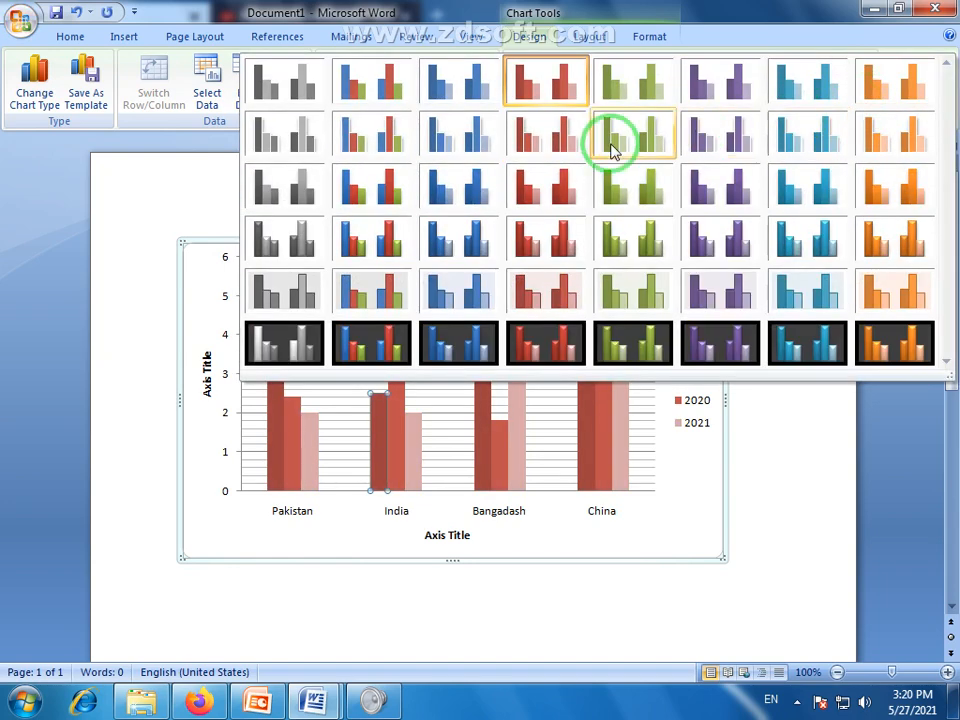
{"action": "left_click", "coordinate": [368, 240]}
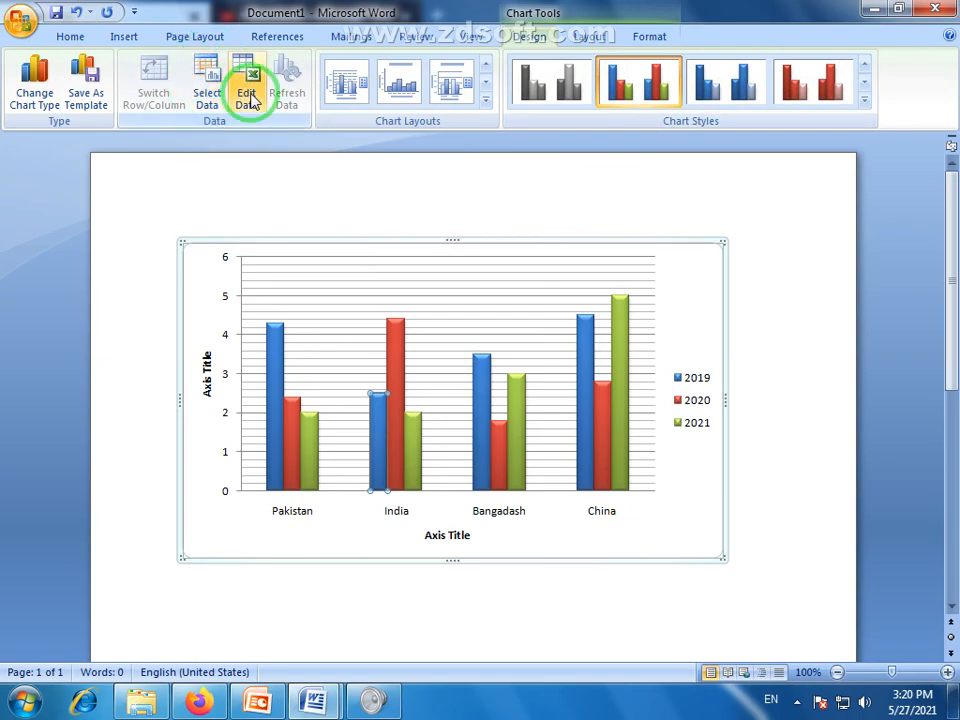
Review the chart's data source range, series and category labels, cancel without changes and close the data sheet
{"action": "left_click", "coordinate": [208, 80]}
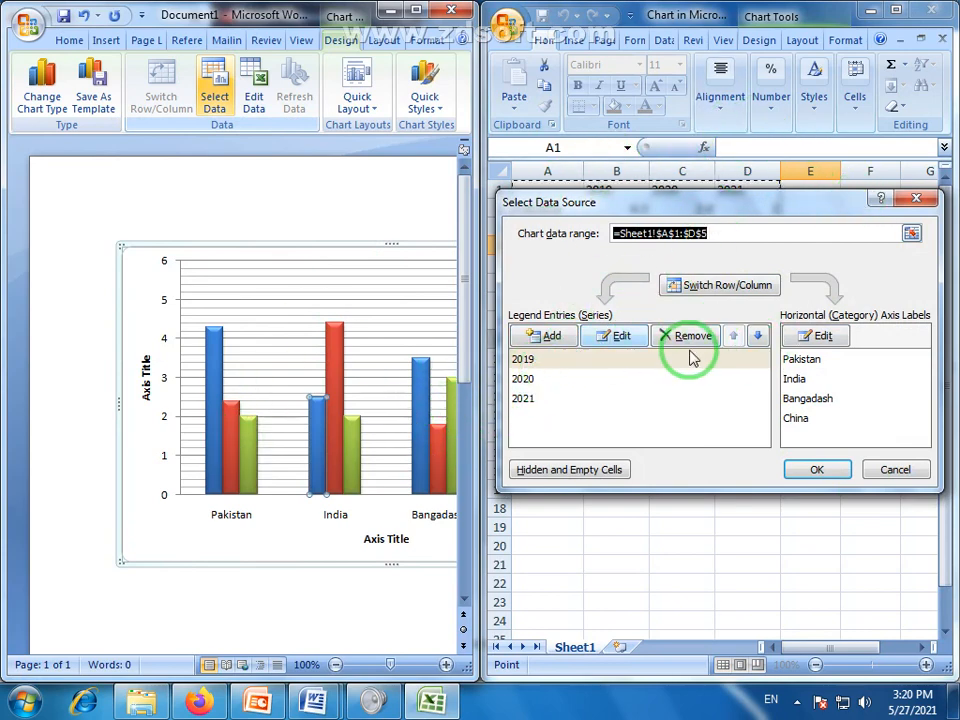
{"action": "left_click", "coordinate": [923, 472]}
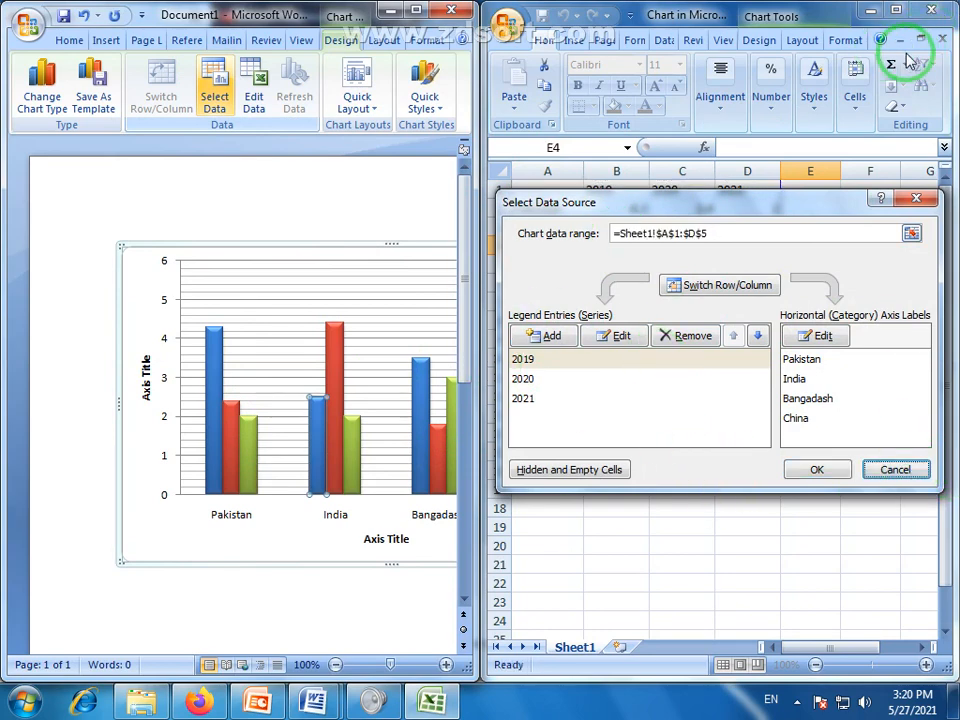
{"action": "left_click", "coordinate": [897, 471]}
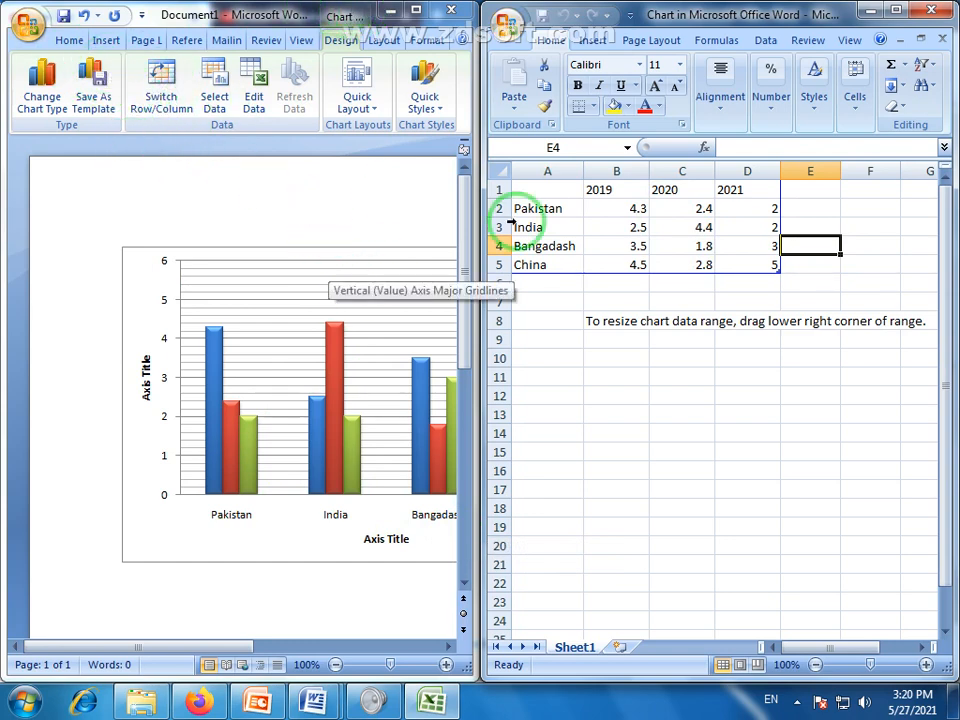
{"action": "left_click", "coordinate": [860, 17]}
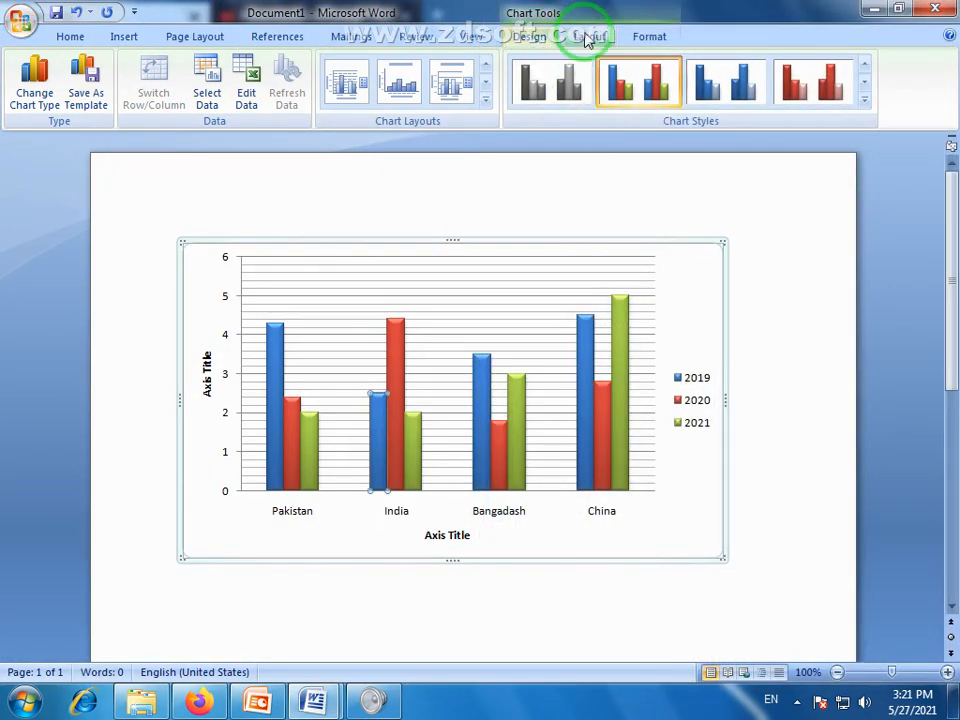
{"action": "left_click", "coordinate": [588, 37]}
{"action": "left_click", "coordinate": [649, 37]}
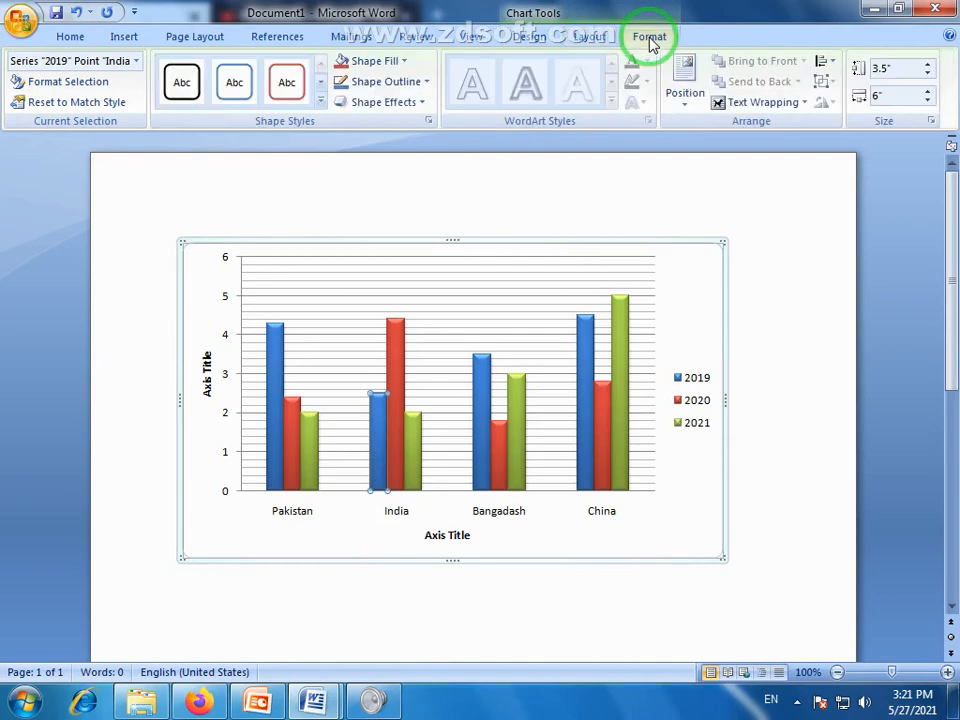
{"action": "left_click", "coordinate": [605, 38]}
{"action": "left_click", "coordinate": [530, 40]}
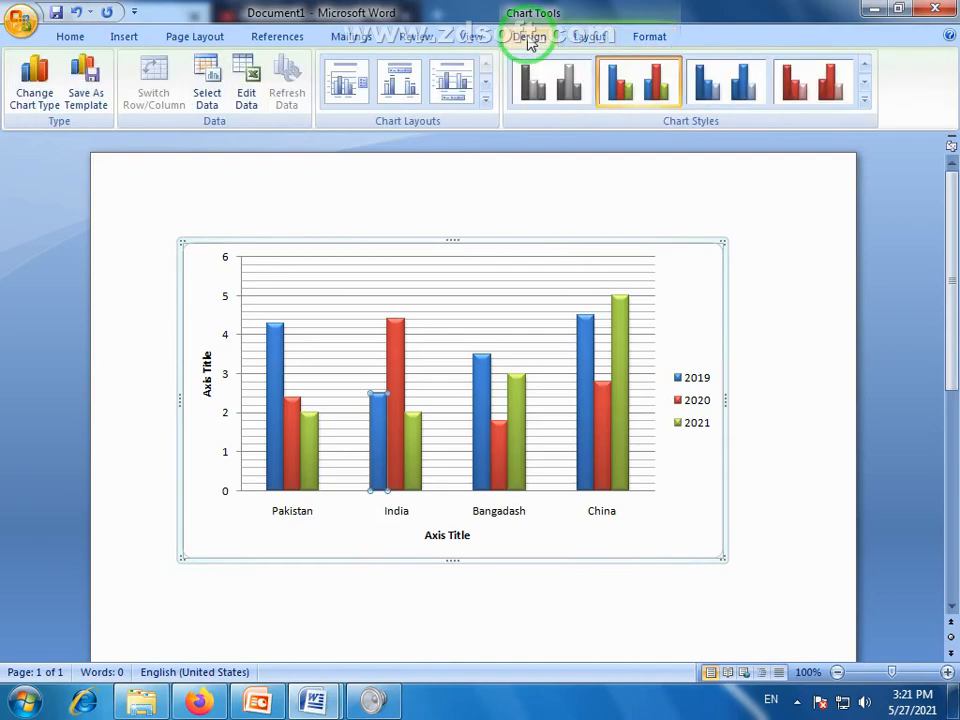
{"action": "left_click", "coordinate": [128, 38]}
{"action": "left_click", "coordinate": [316, 68]}
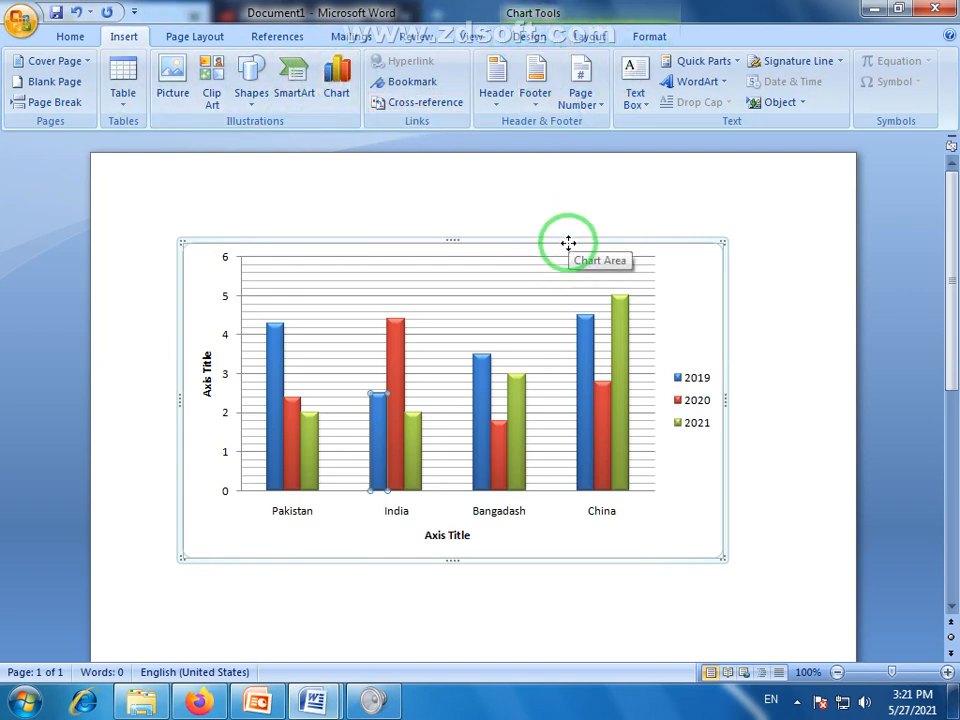
{"action": "left_click", "coordinate": [765, 221]}
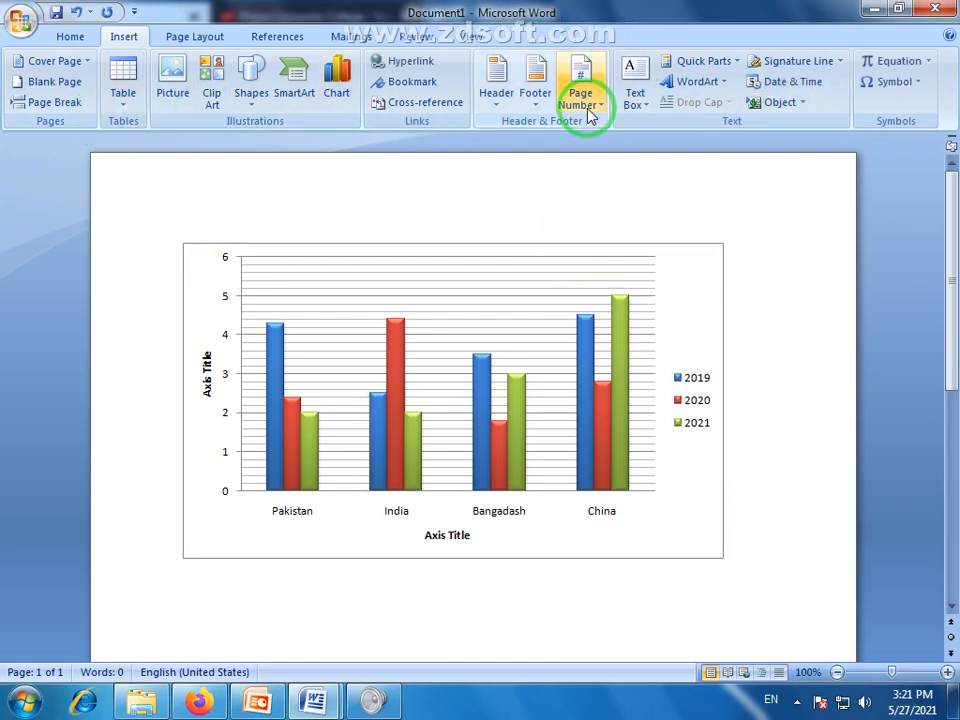
{"action": "left_click", "coordinate": [578, 245]}
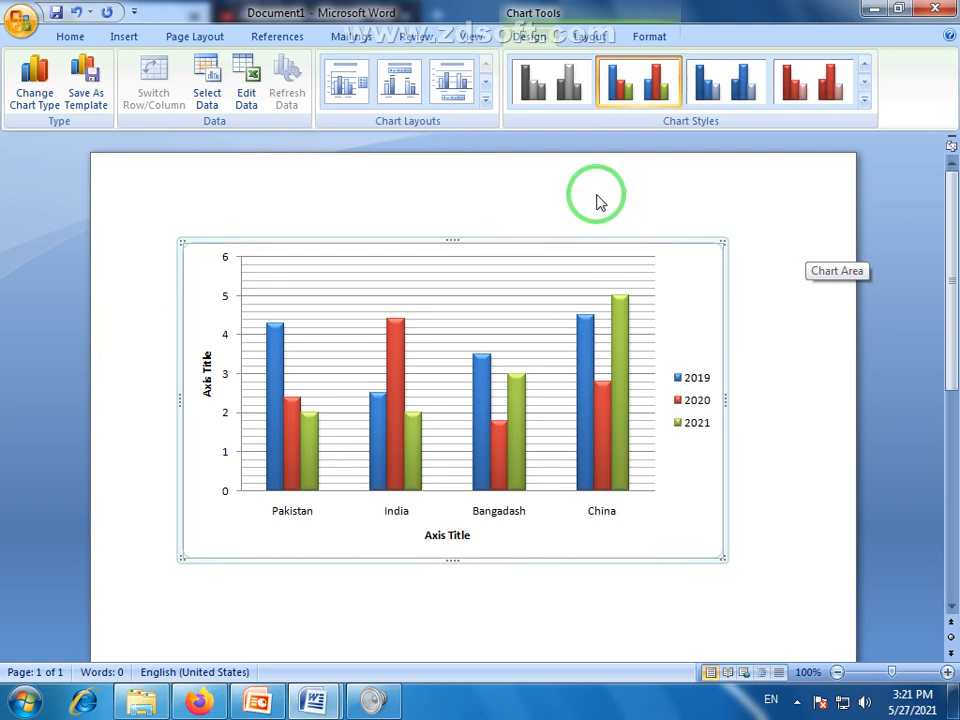
{"action": "left_click", "coordinate": [126, 40]}
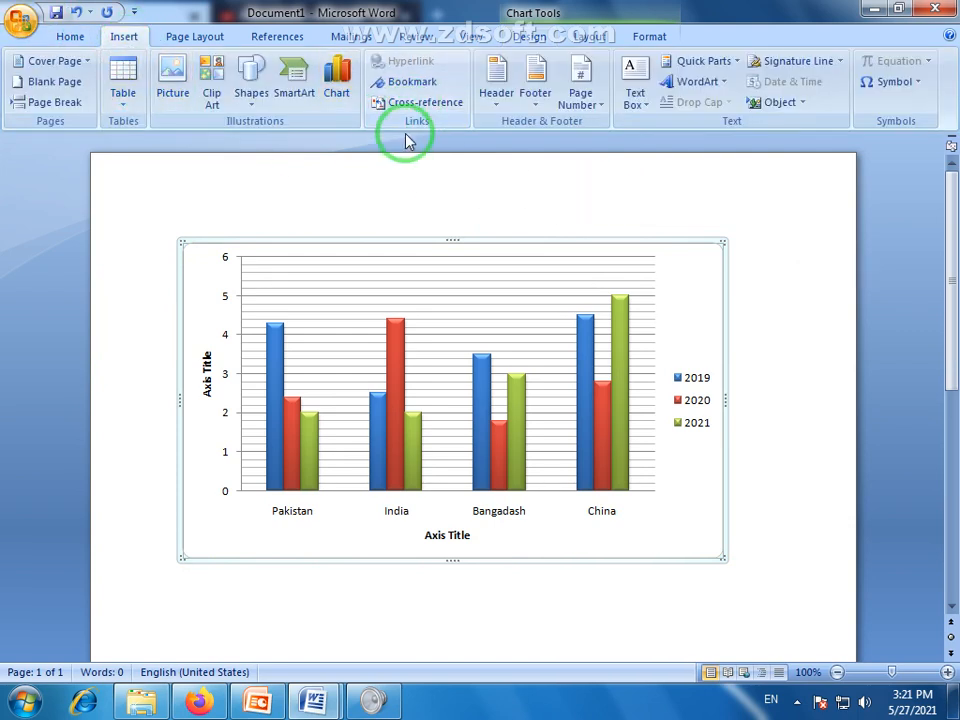